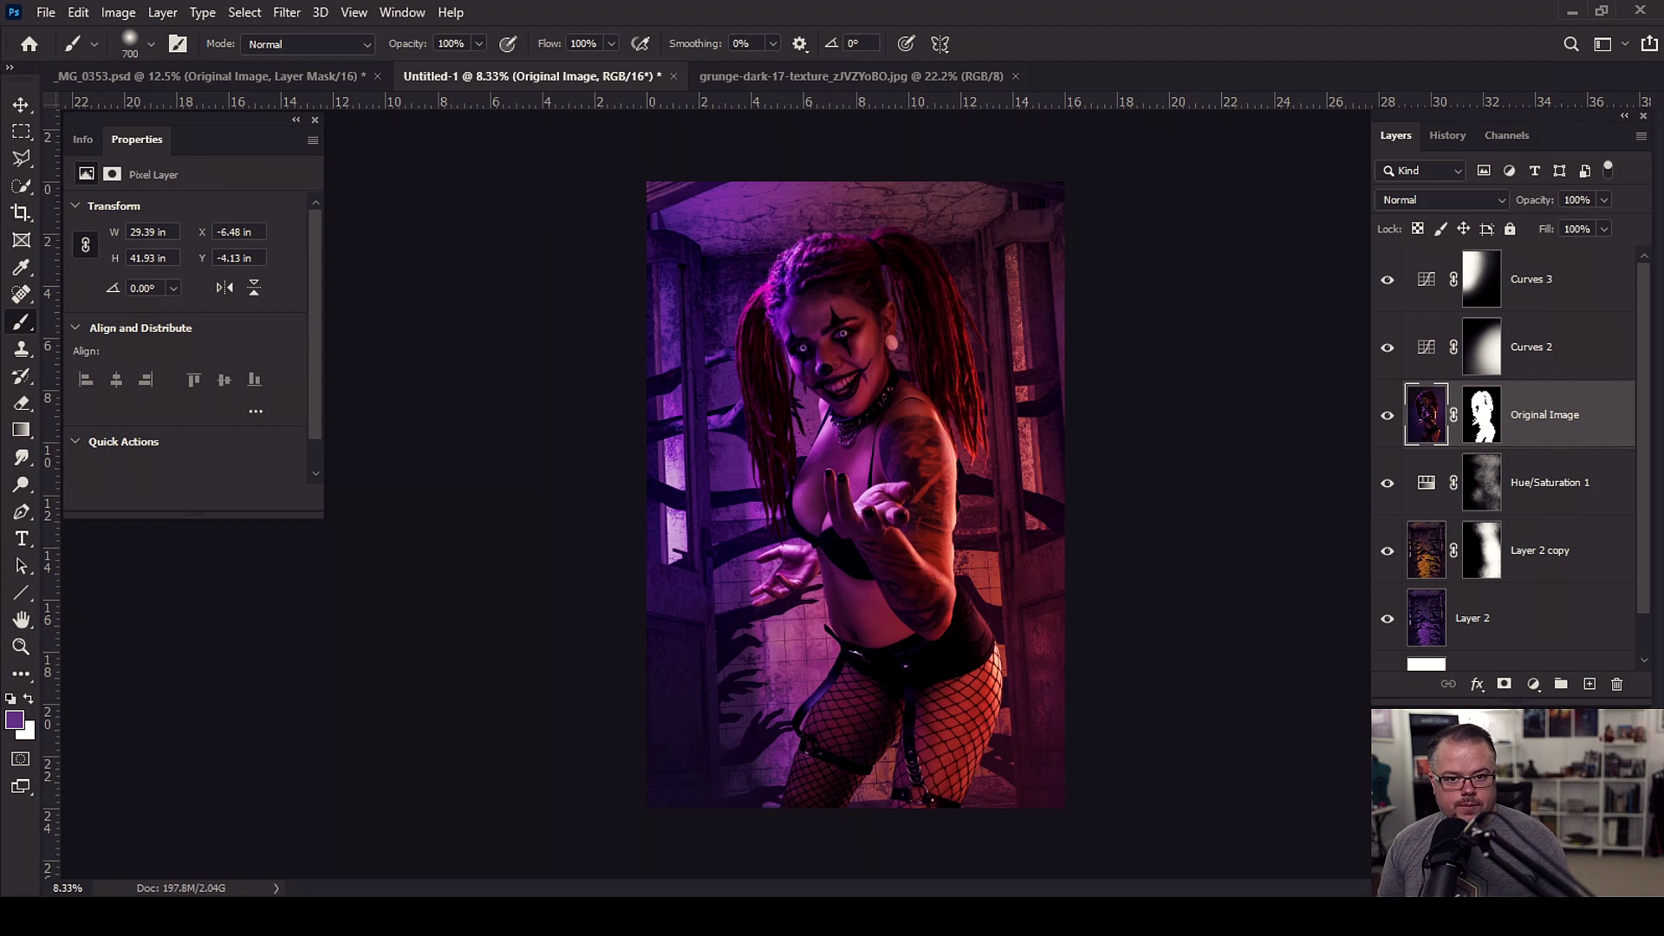
- Copy the grunge texture image into the Untitled-1 composite as a new layer directly above the Original Image layer
left_click(763, 77)
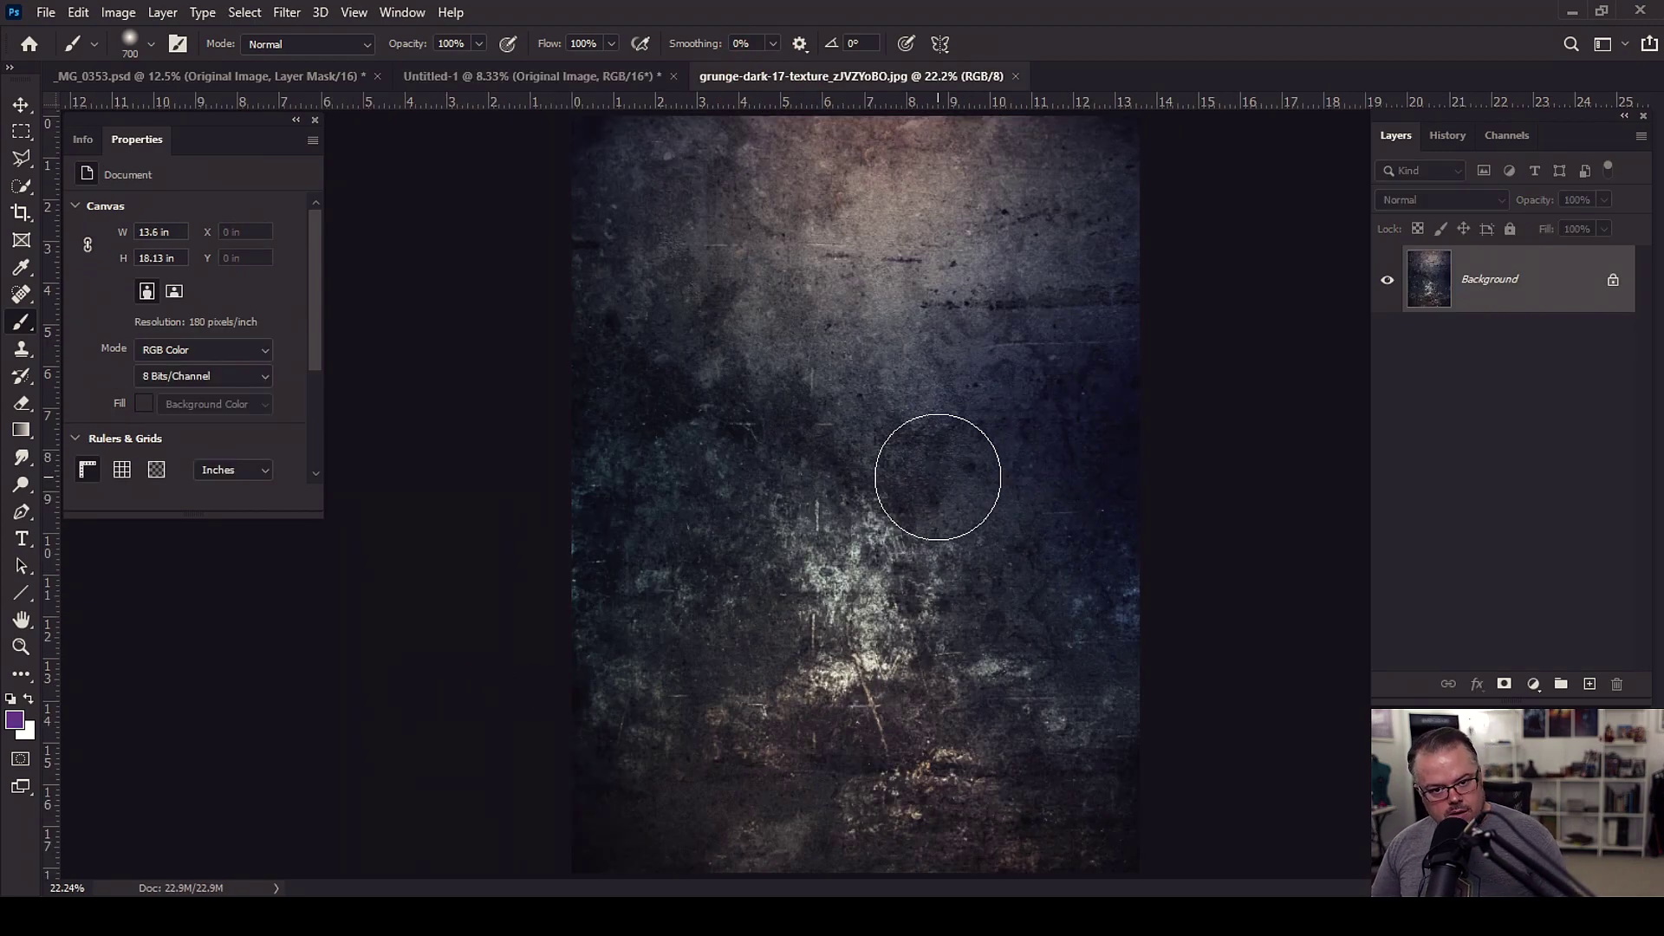
scroll(866, 494, "up", 3)
scroll(878, 507, "up", 3)
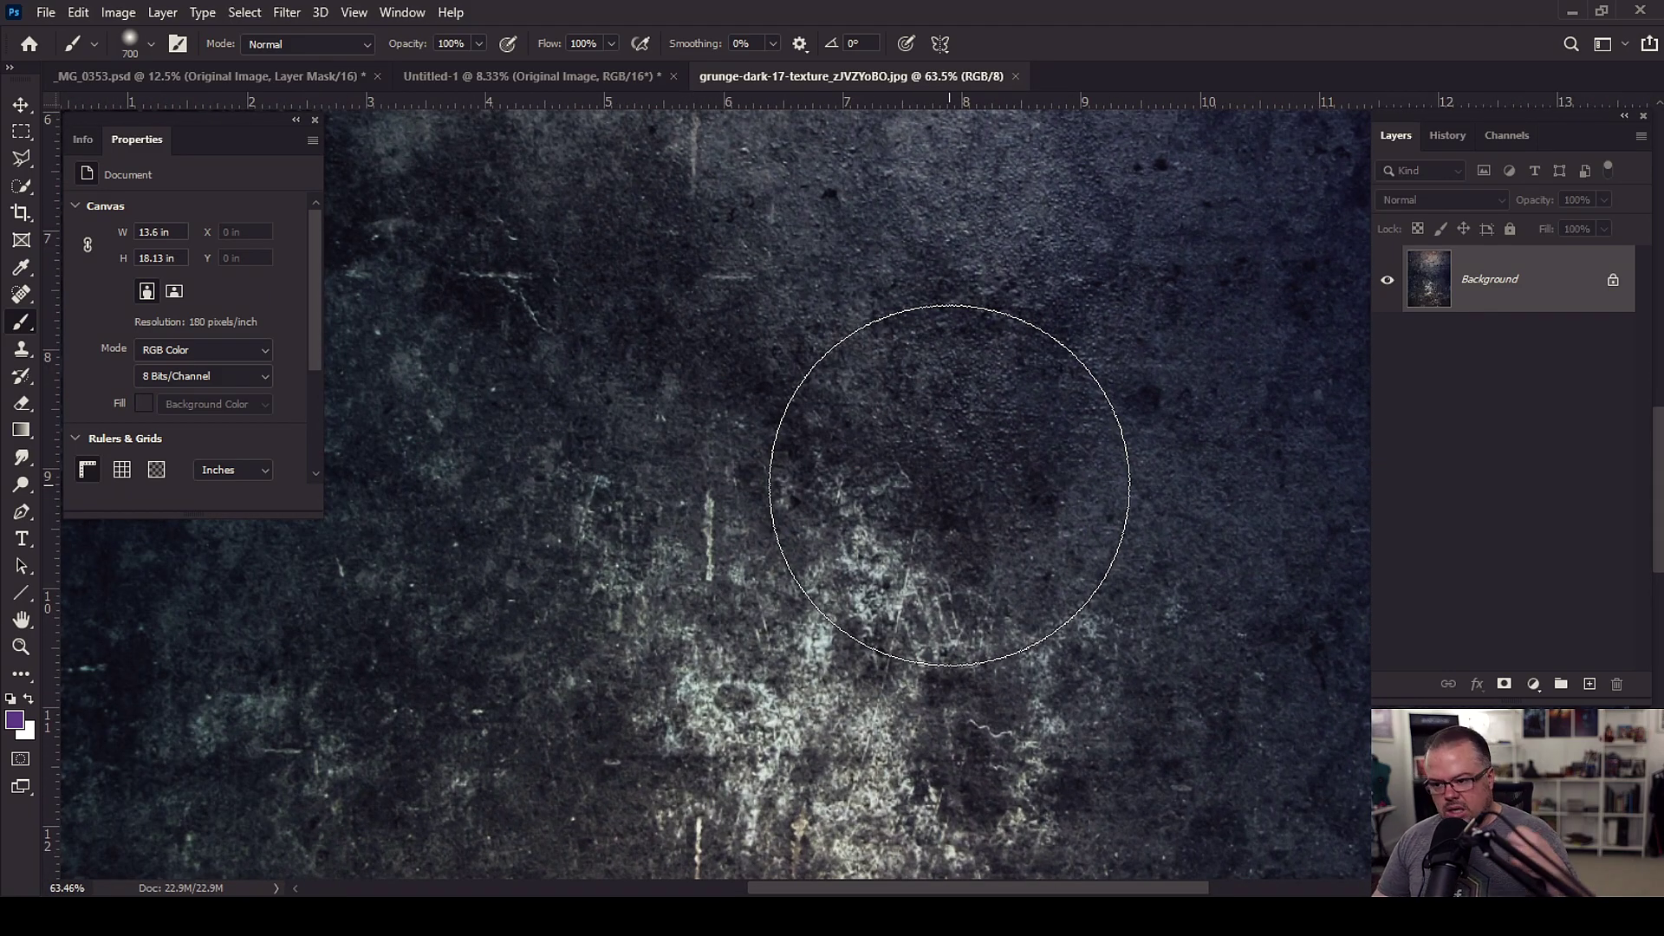
scroll(949, 485, "down", 3)
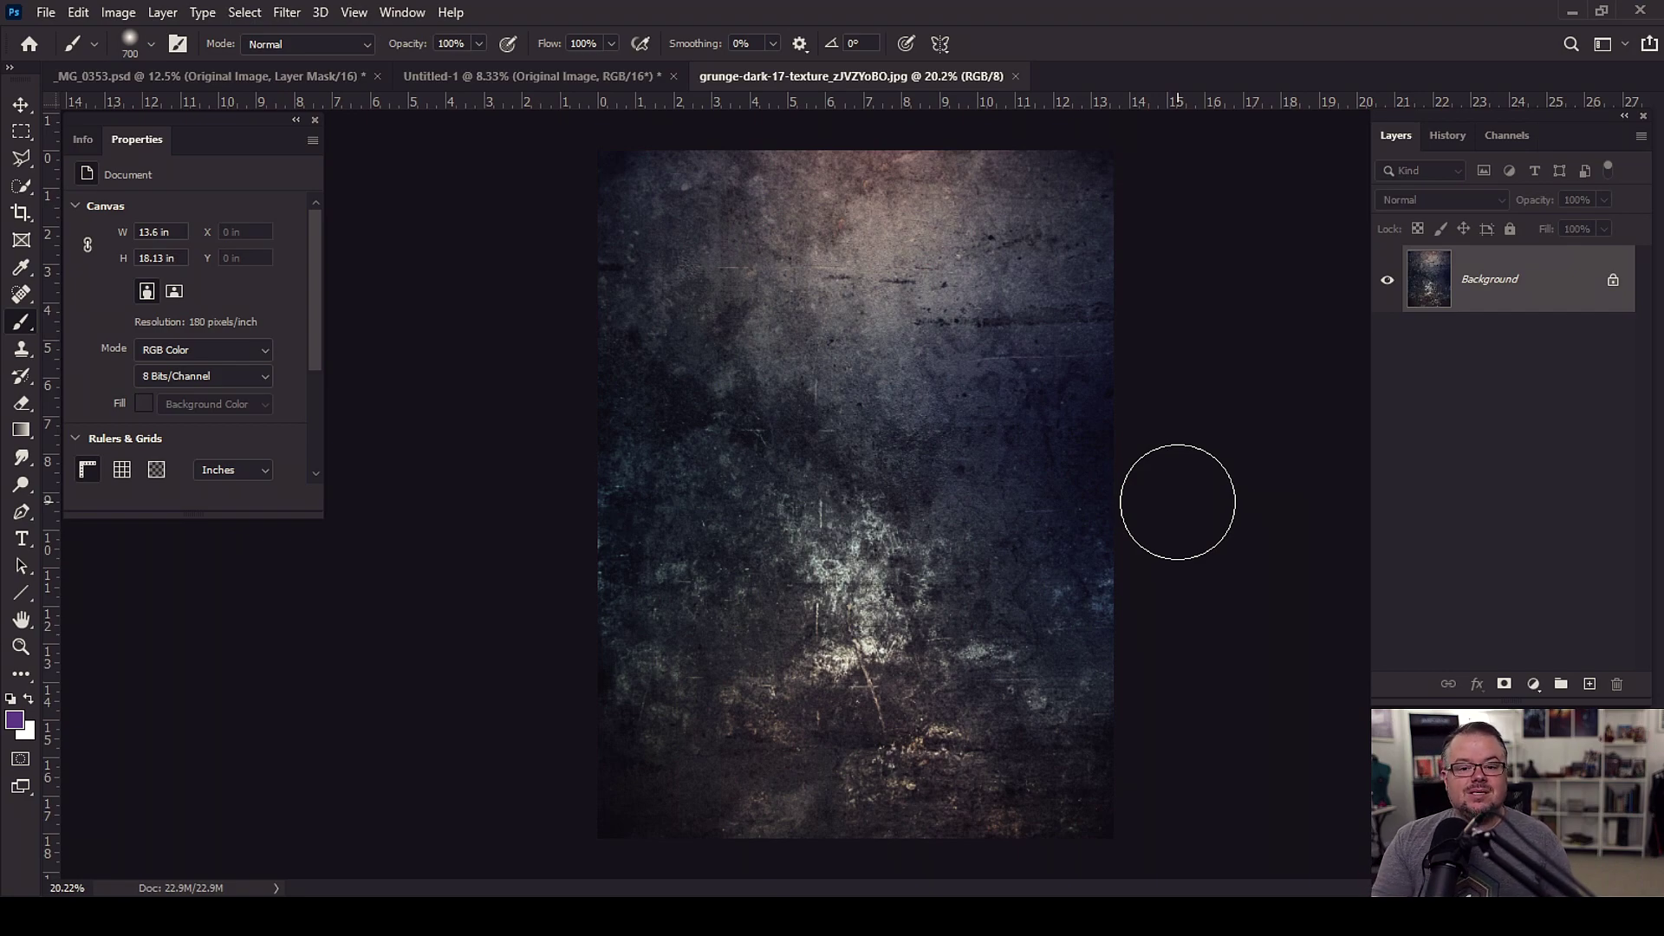
key("v")
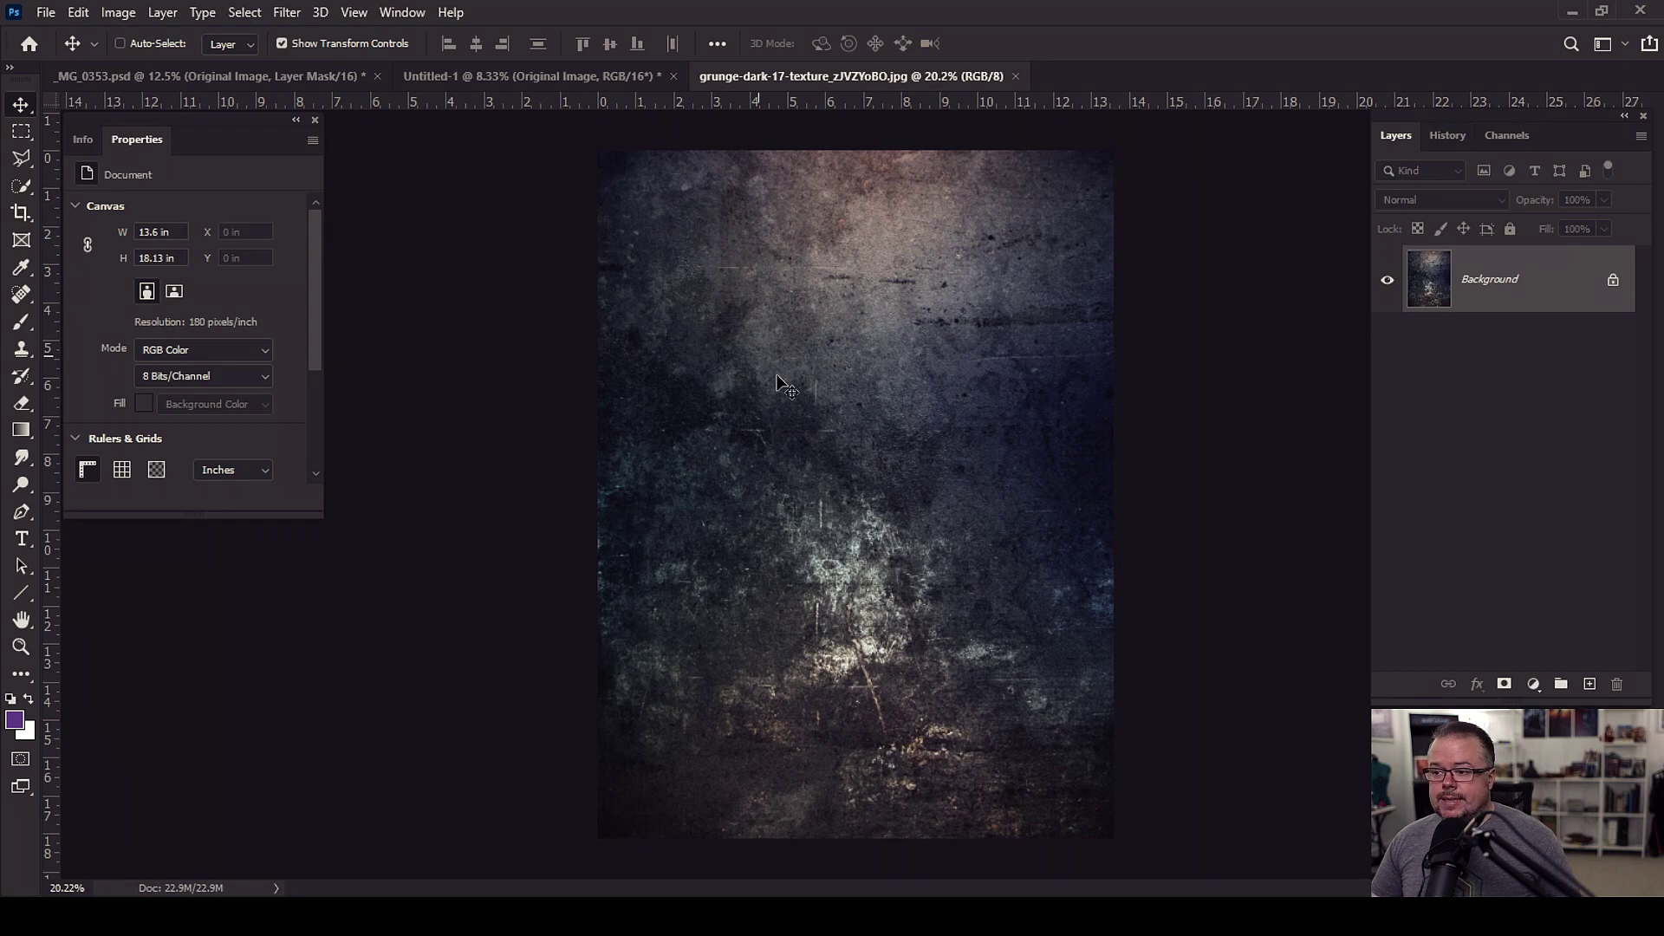
key("ctrl")
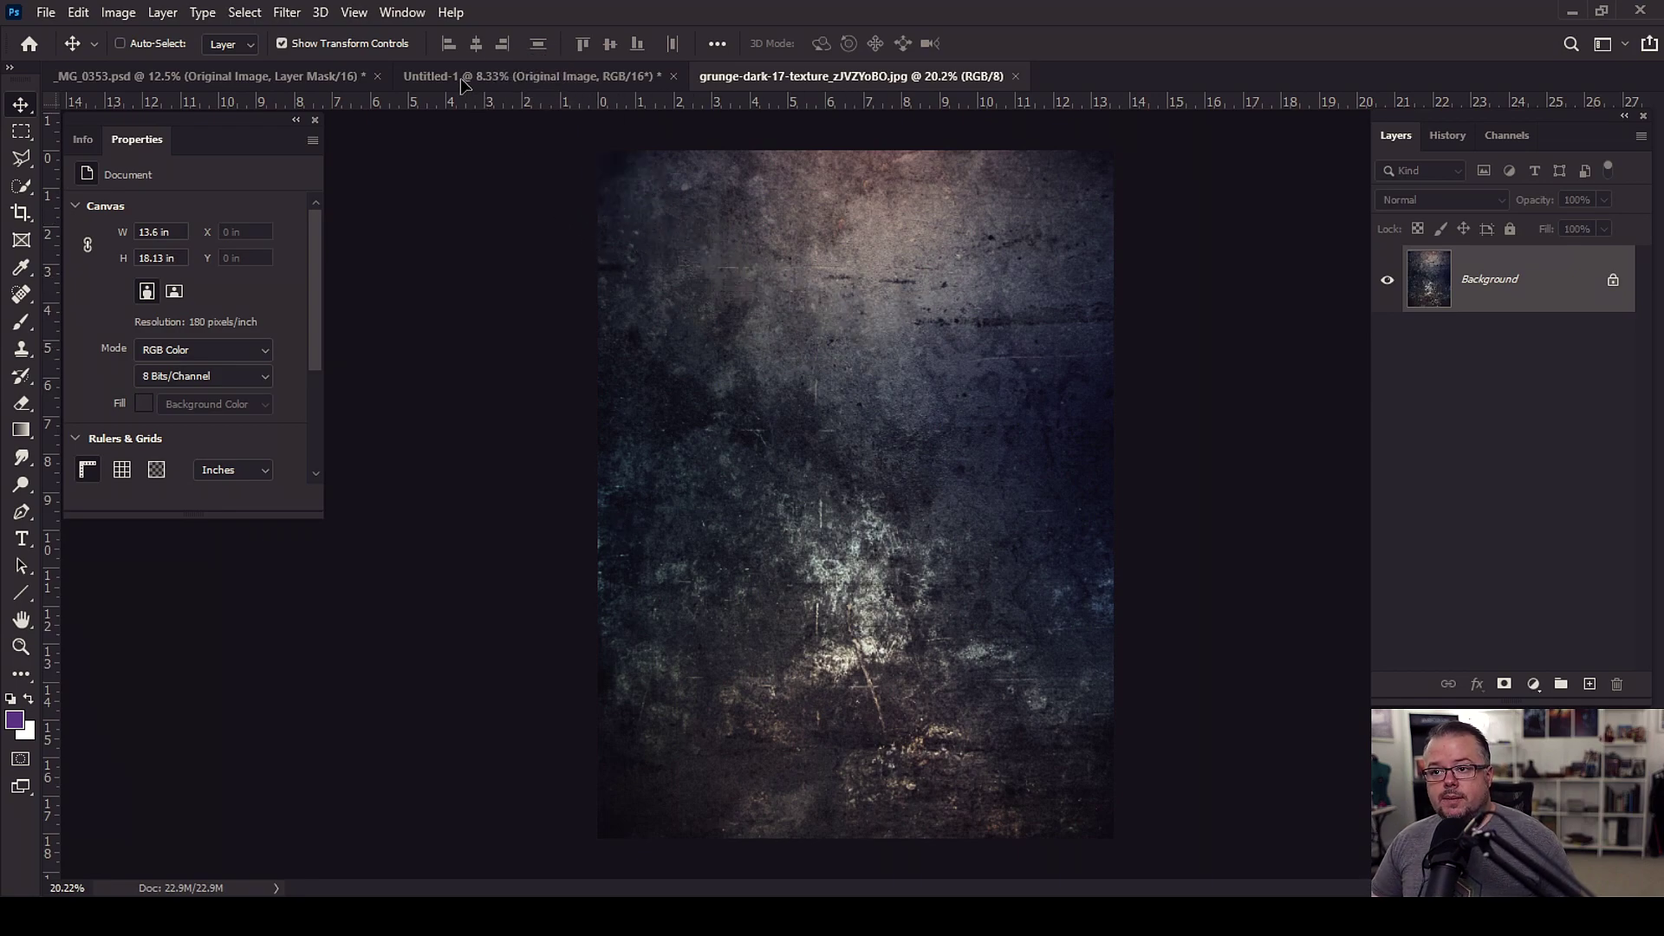
left_click(460, 77)
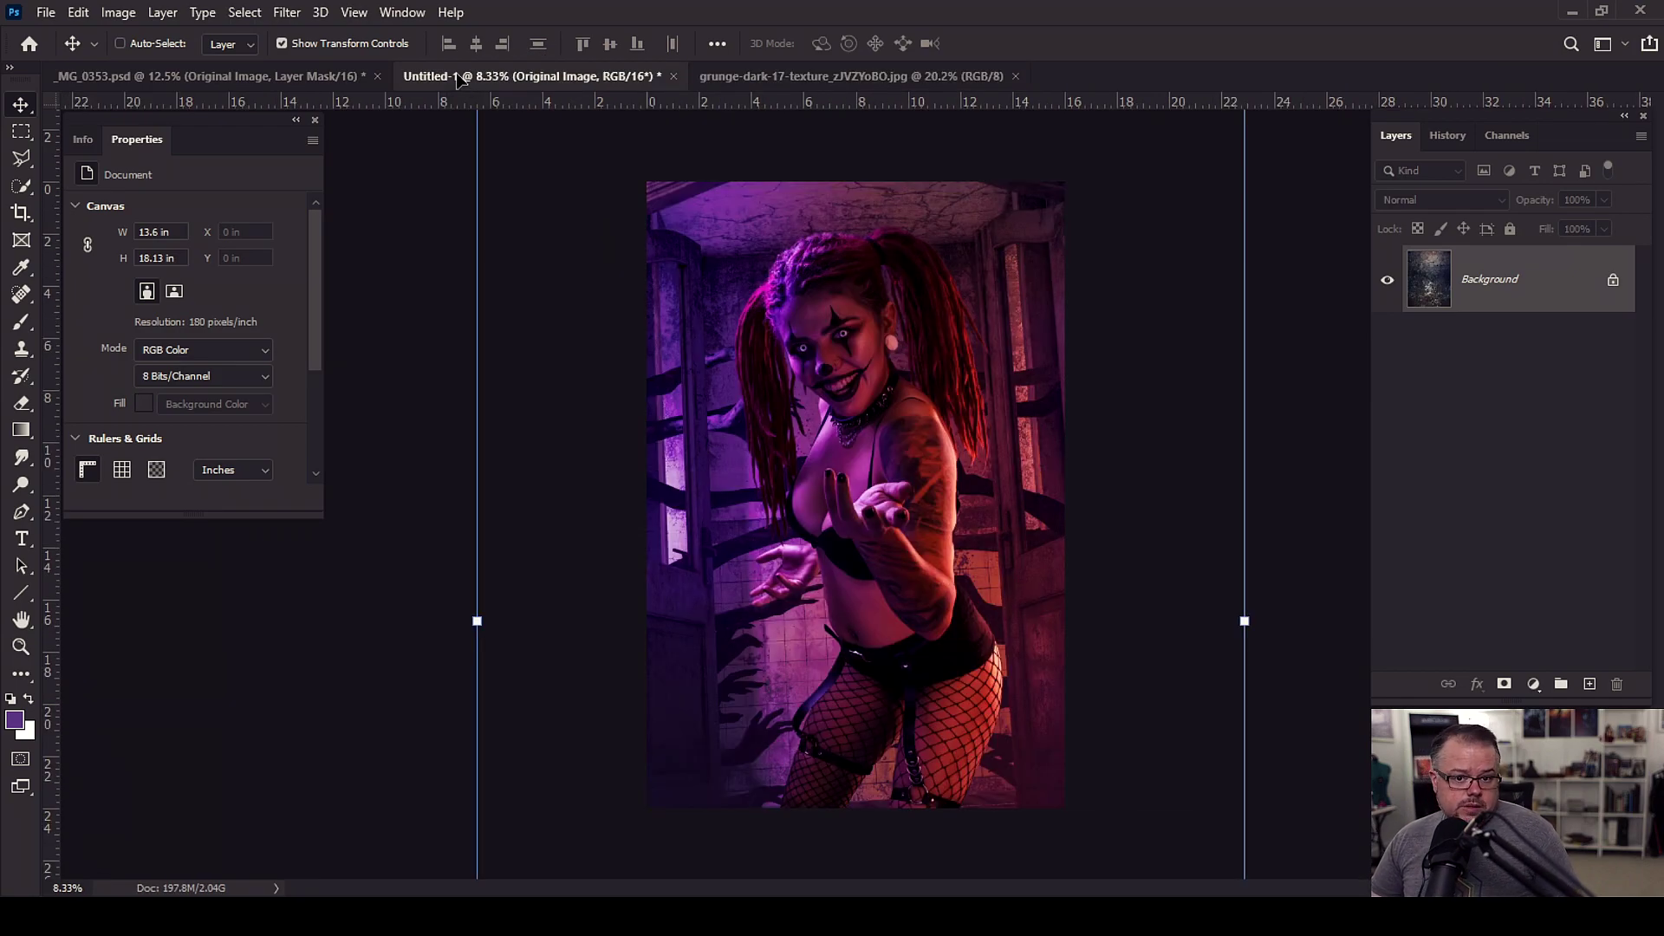
left_click_drag(459, 78, 988, 251)
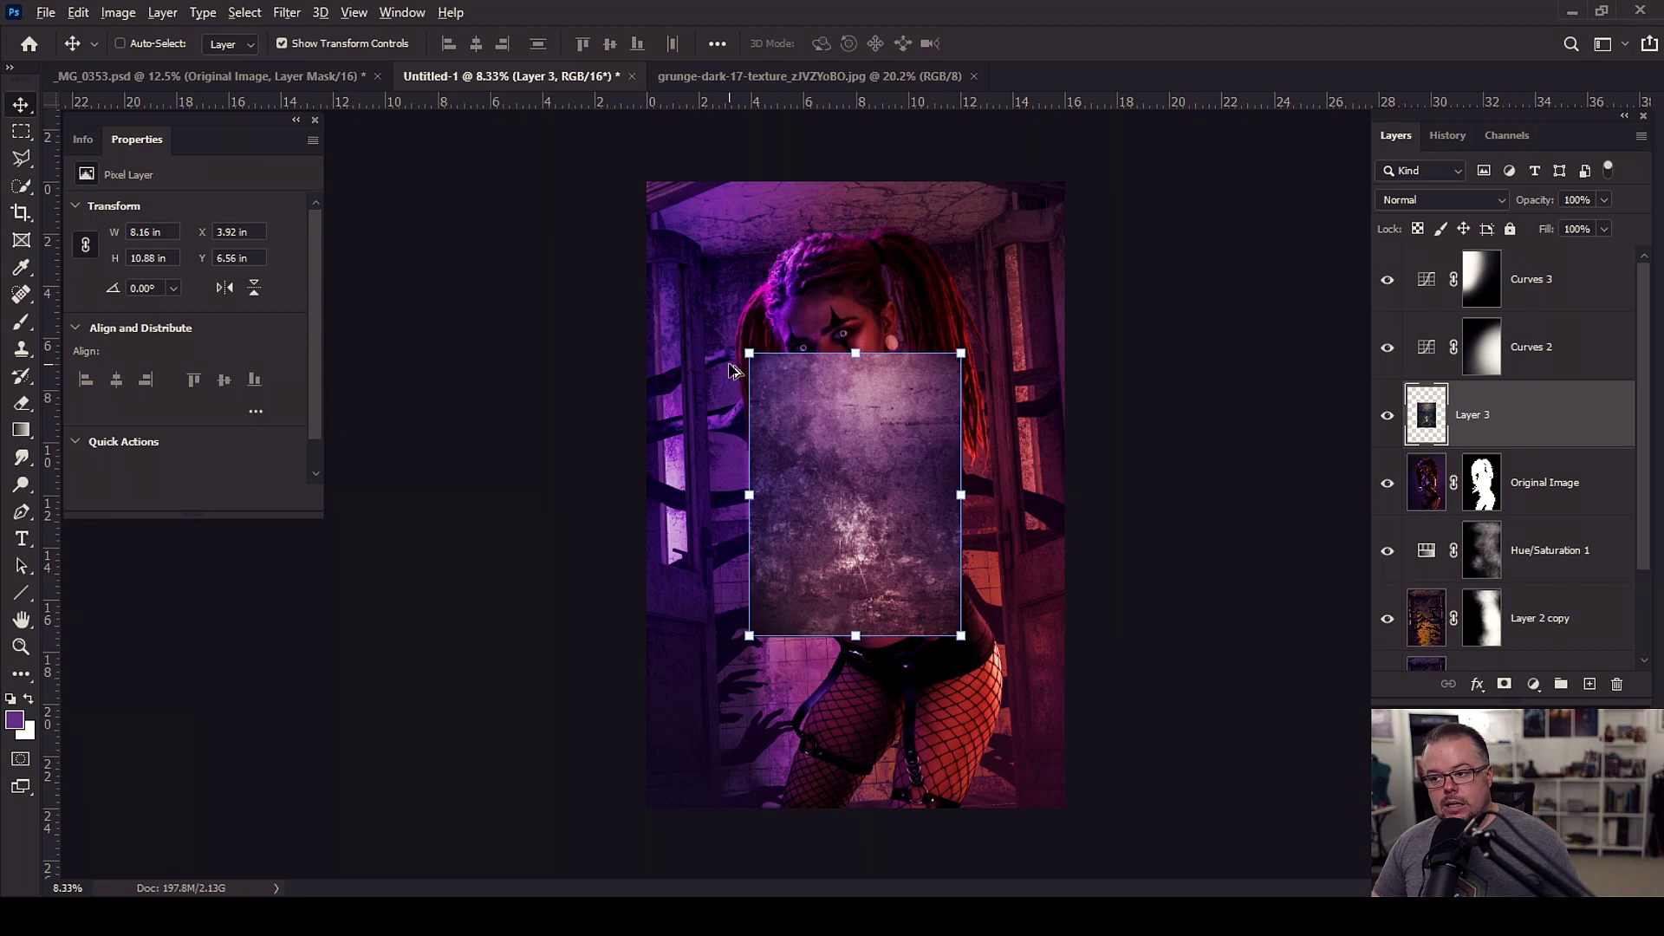
- Scale the grunge texture layer to about 246% and rotate it about -5.2° so it covers the whole canvas
left_click_drag(961, 353, 1180, 194)
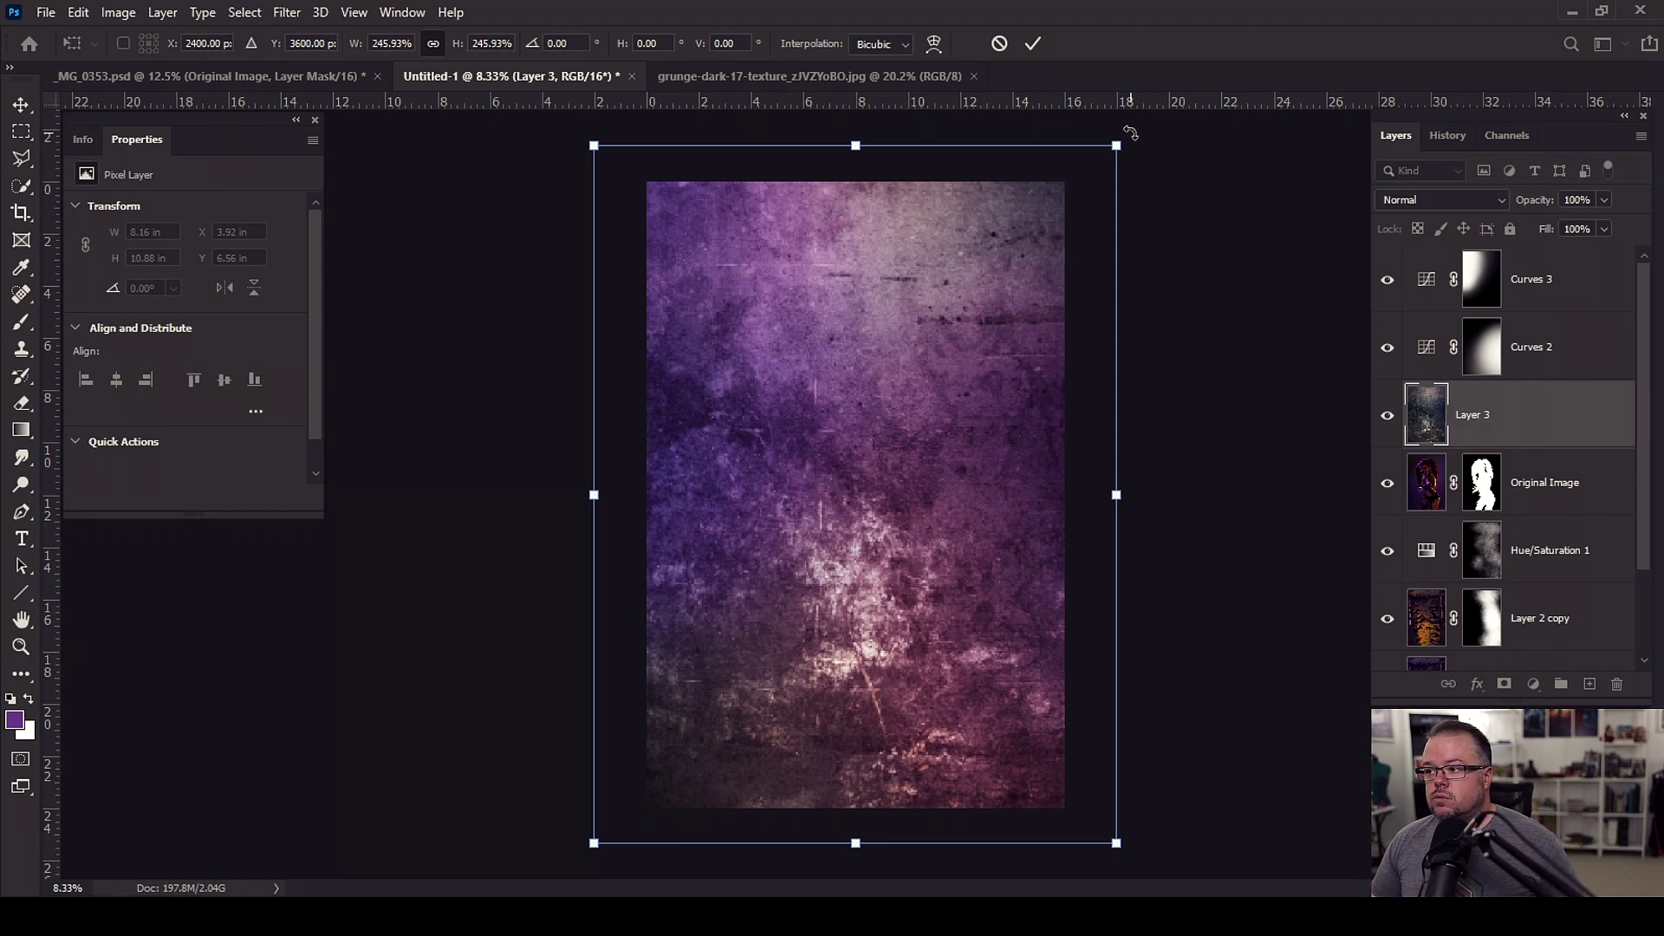
left_click_drag(1130, 133, 1093, 121)
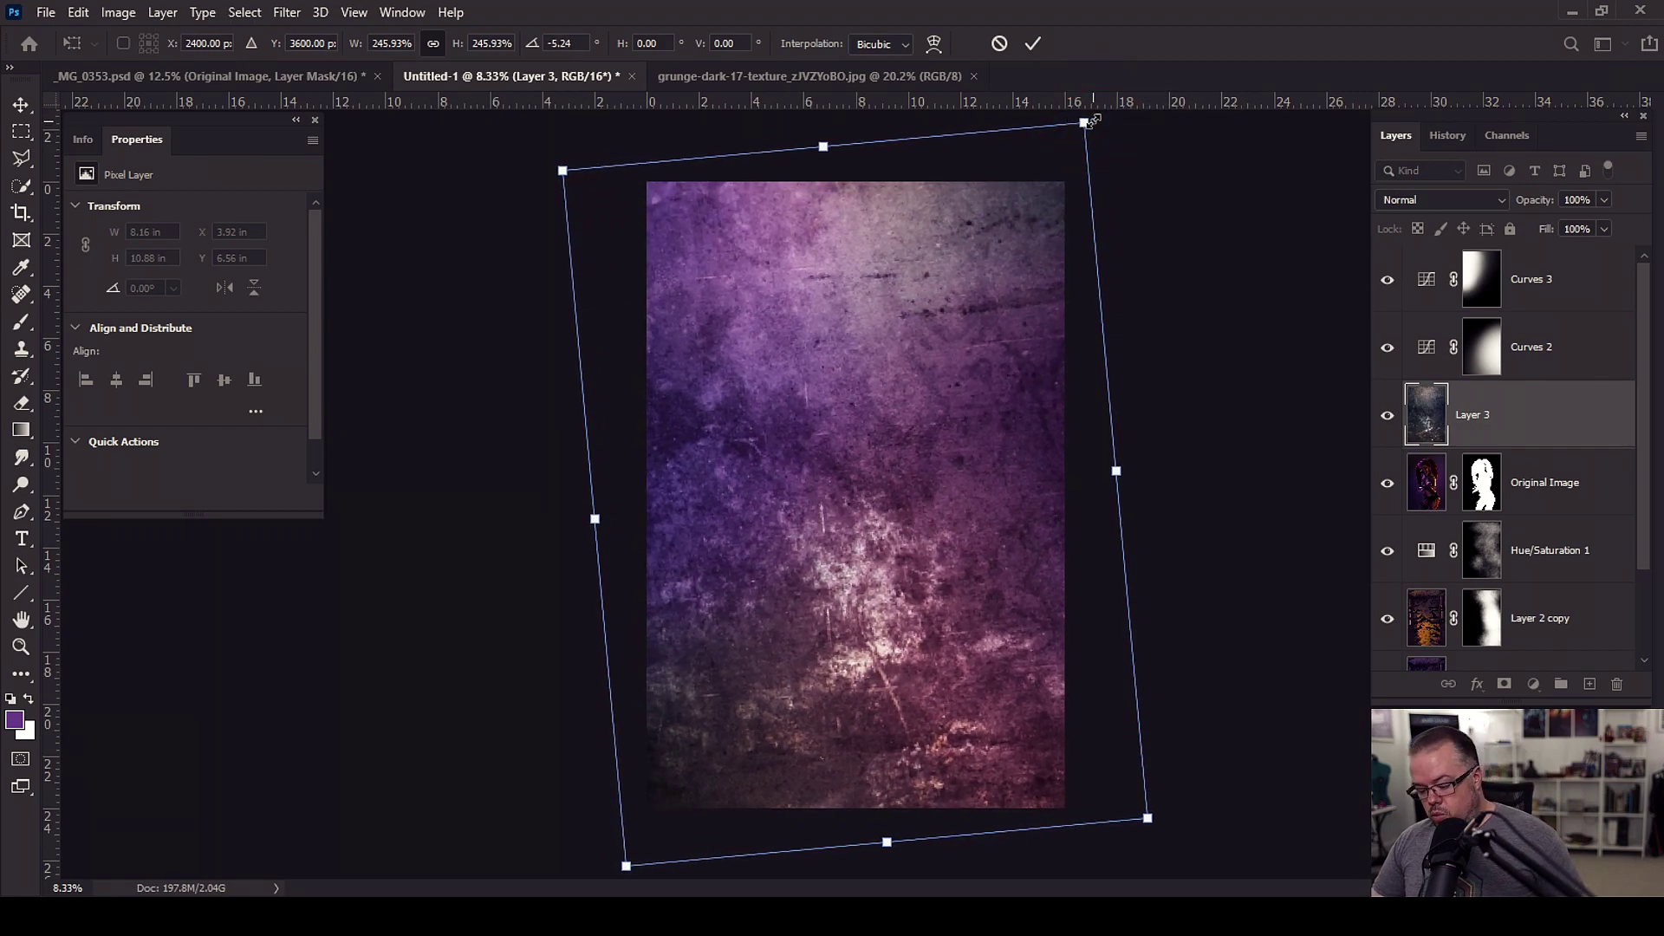
key("Escape")
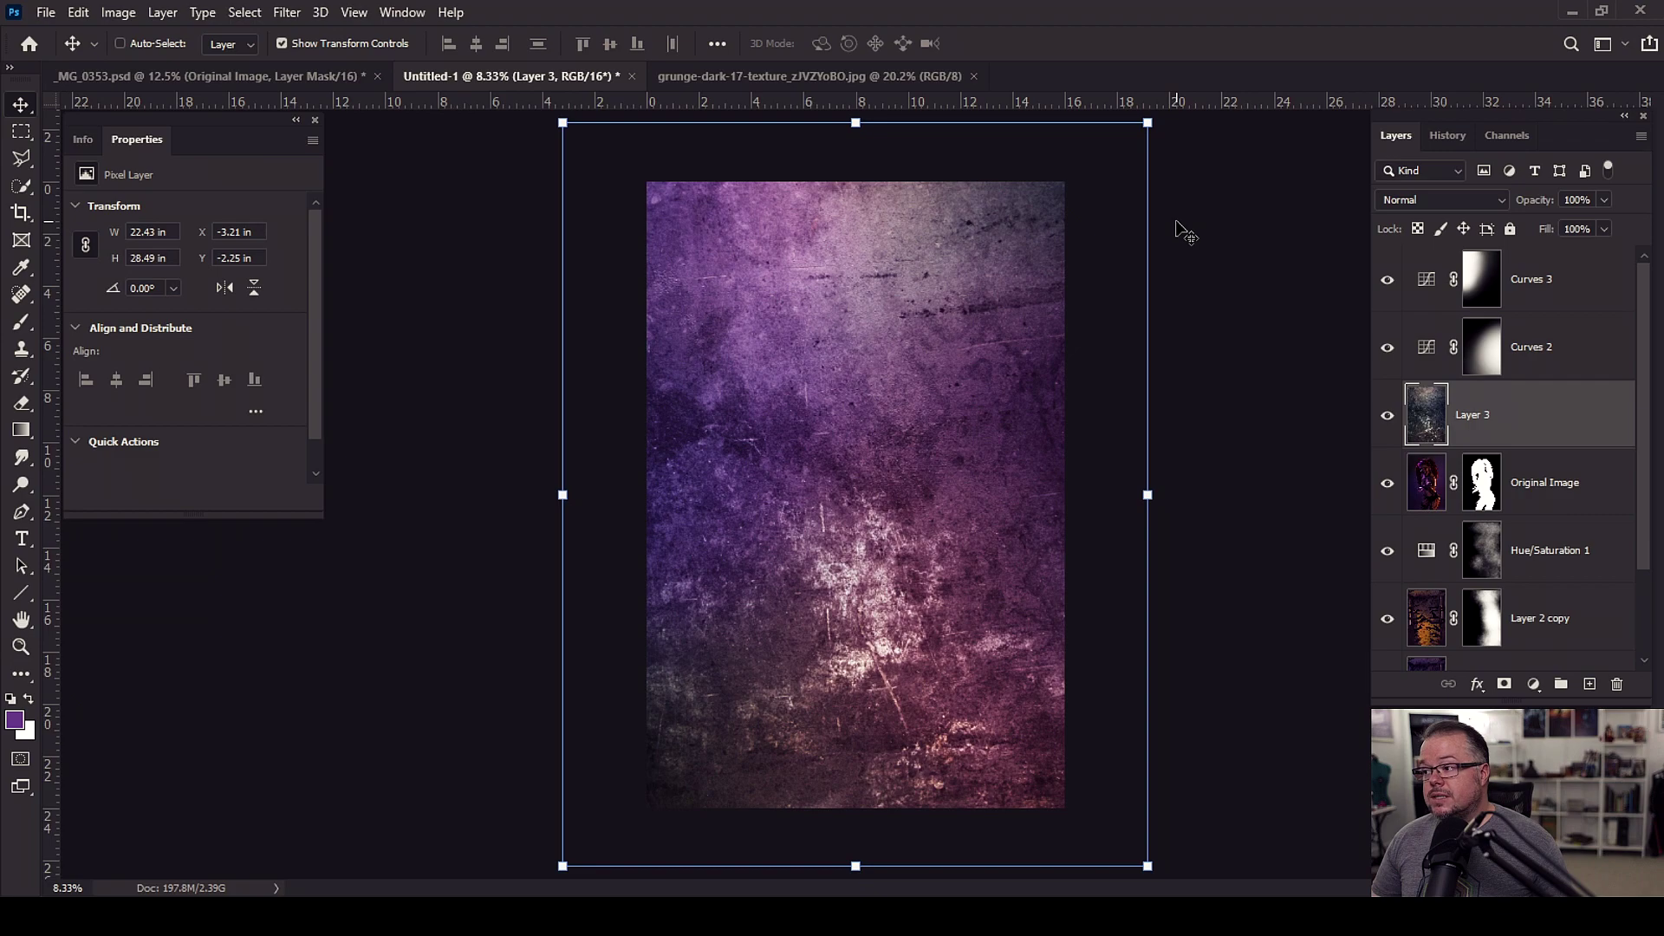
- Set the grunge texture layer's blend mode to Overlay and check its effect on the subject against the source texture
left_click(1405, 201)
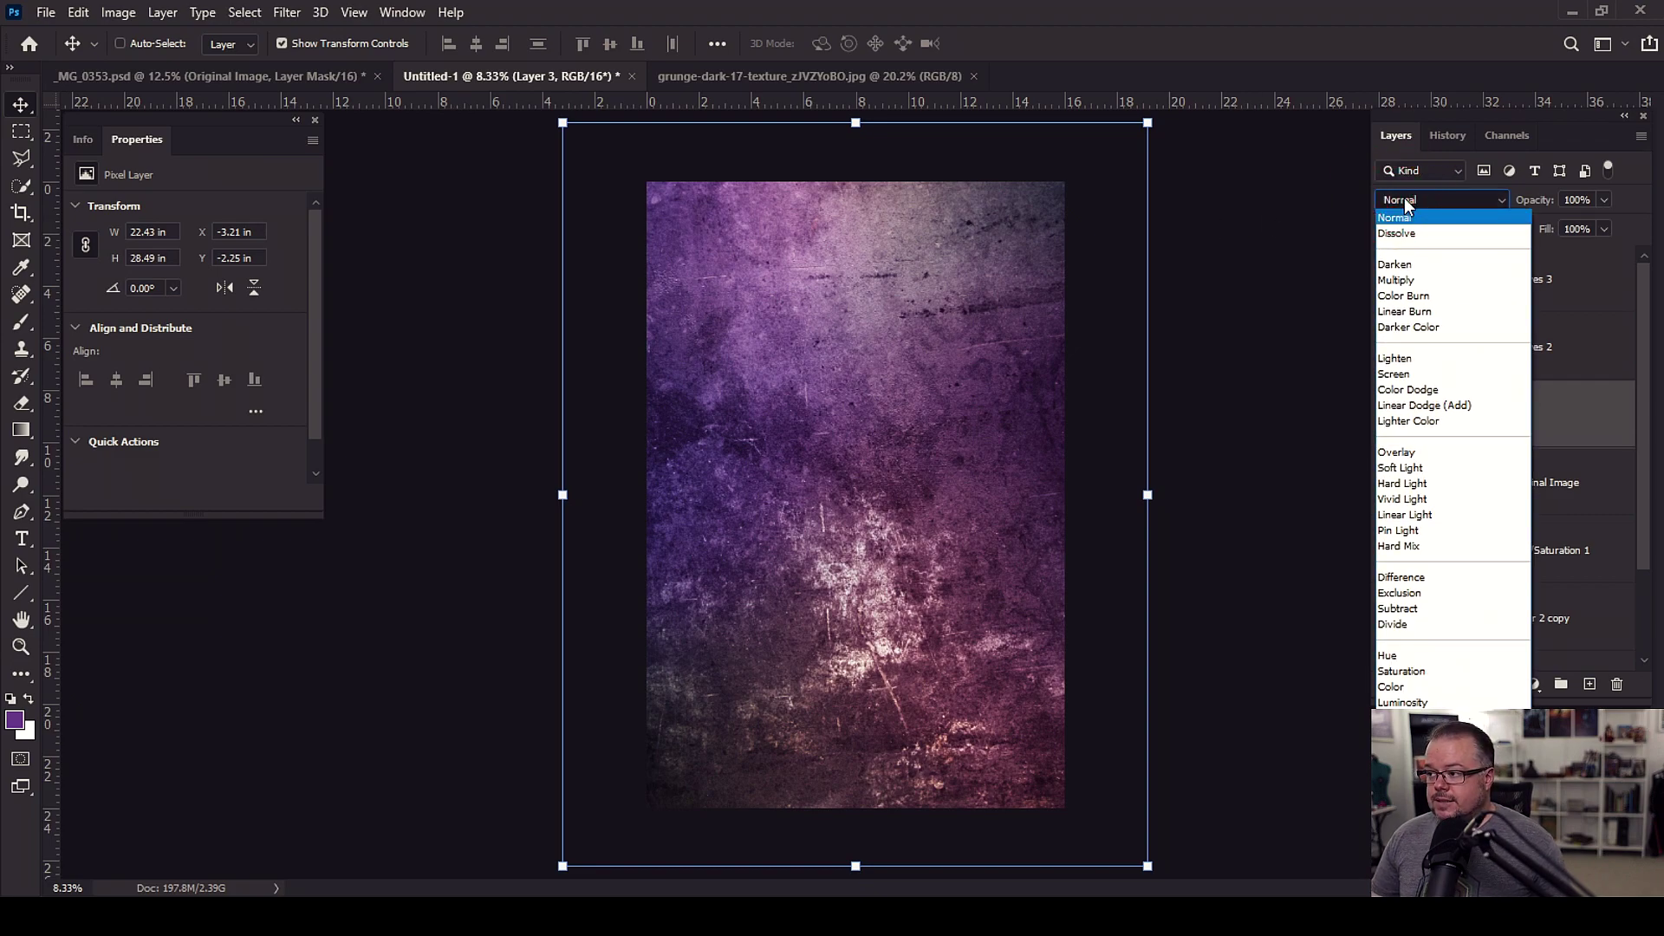
left_click(1396, 451)
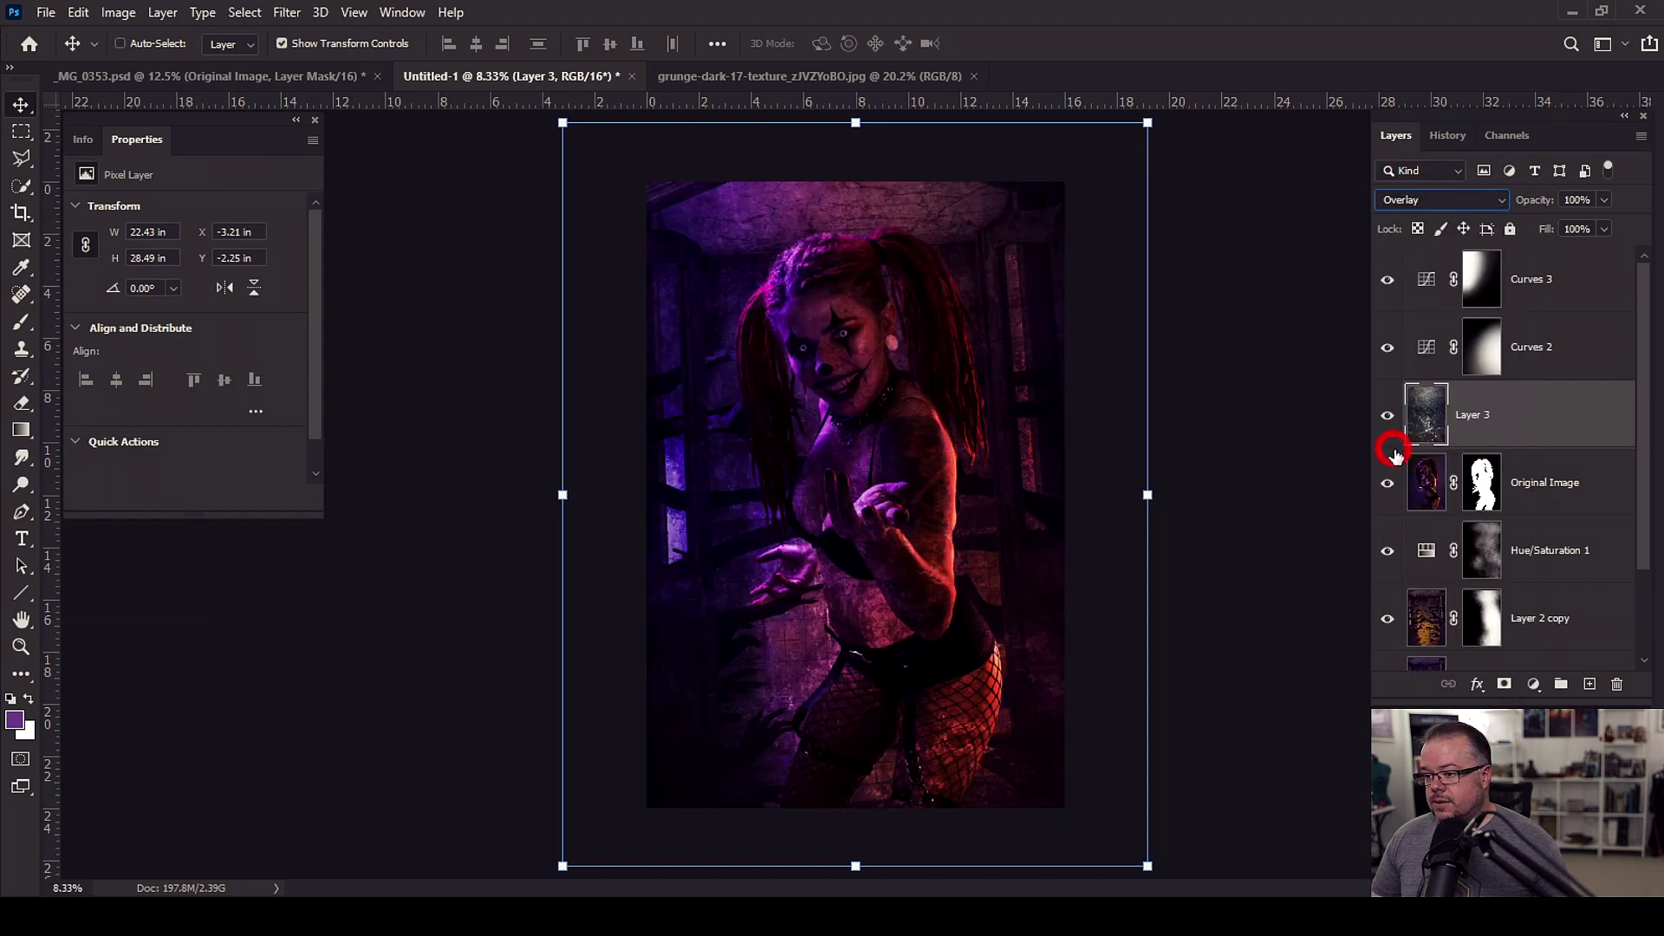
left_click(1408, 200)
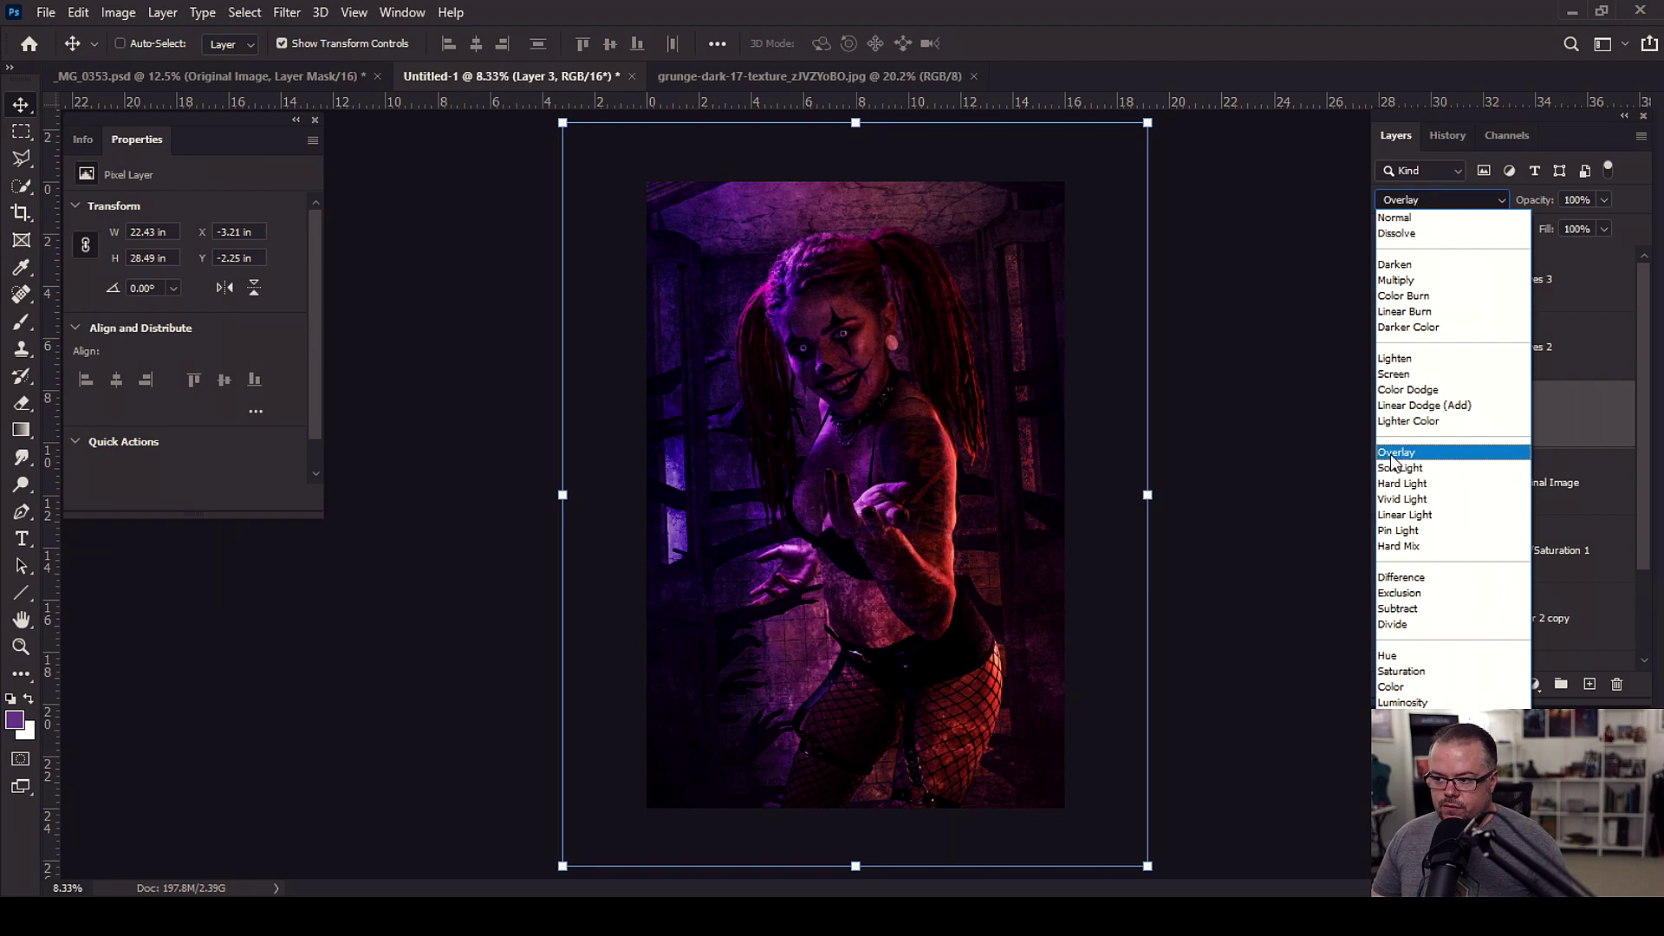
left_click(1395, 454)
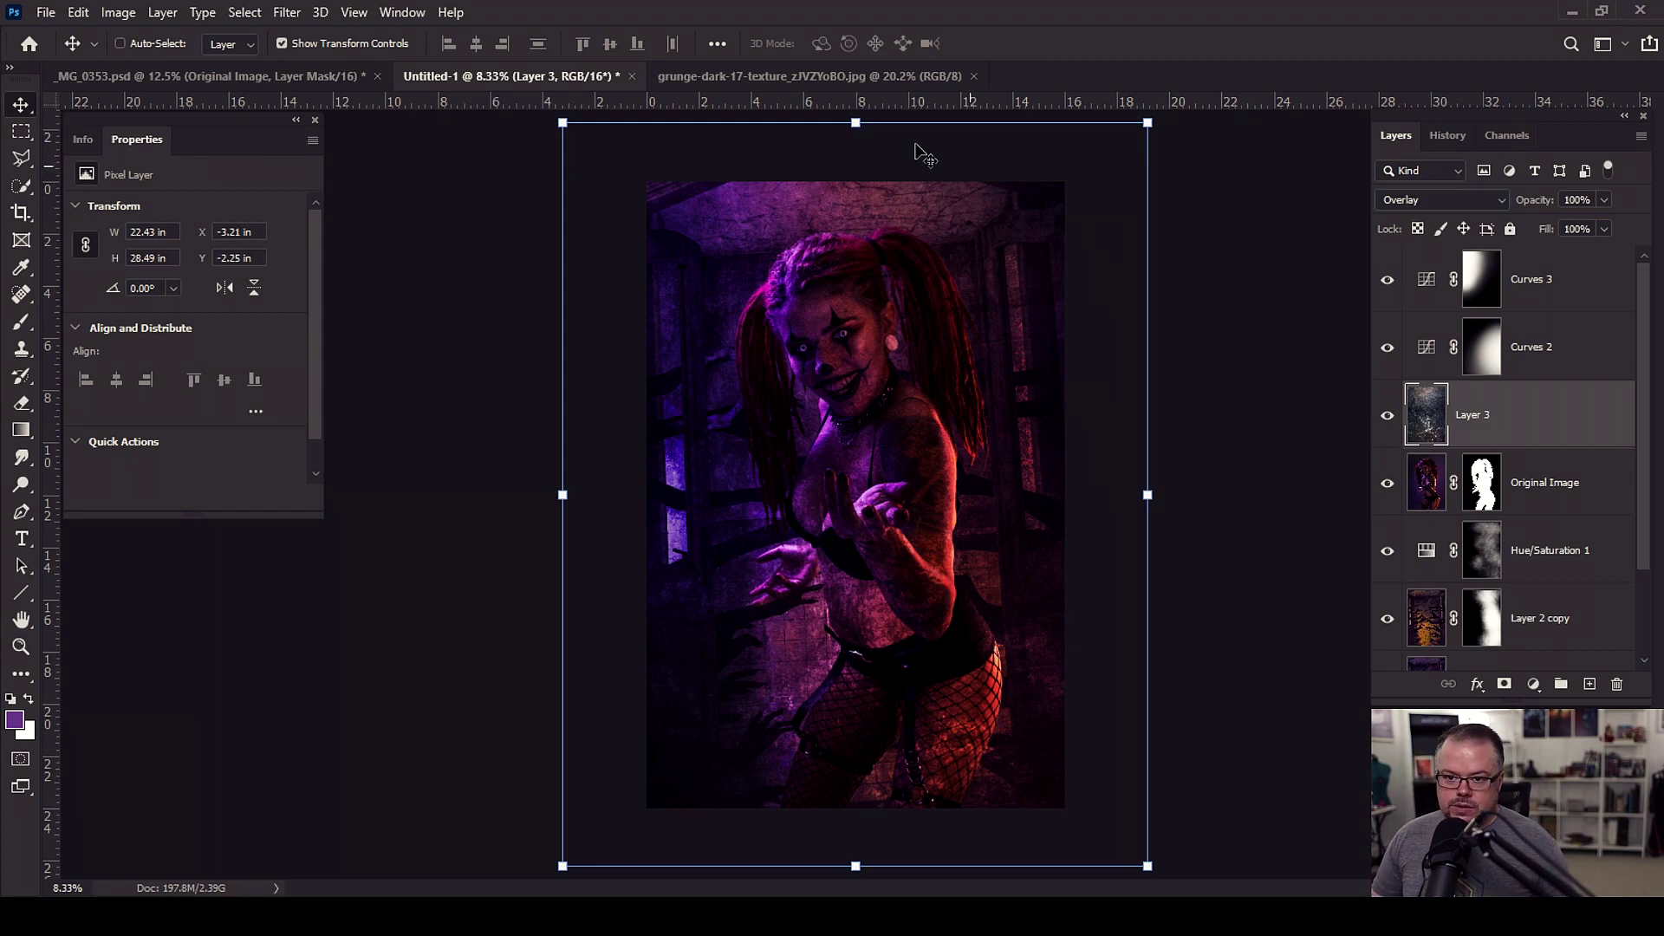
left_click(785, 85)
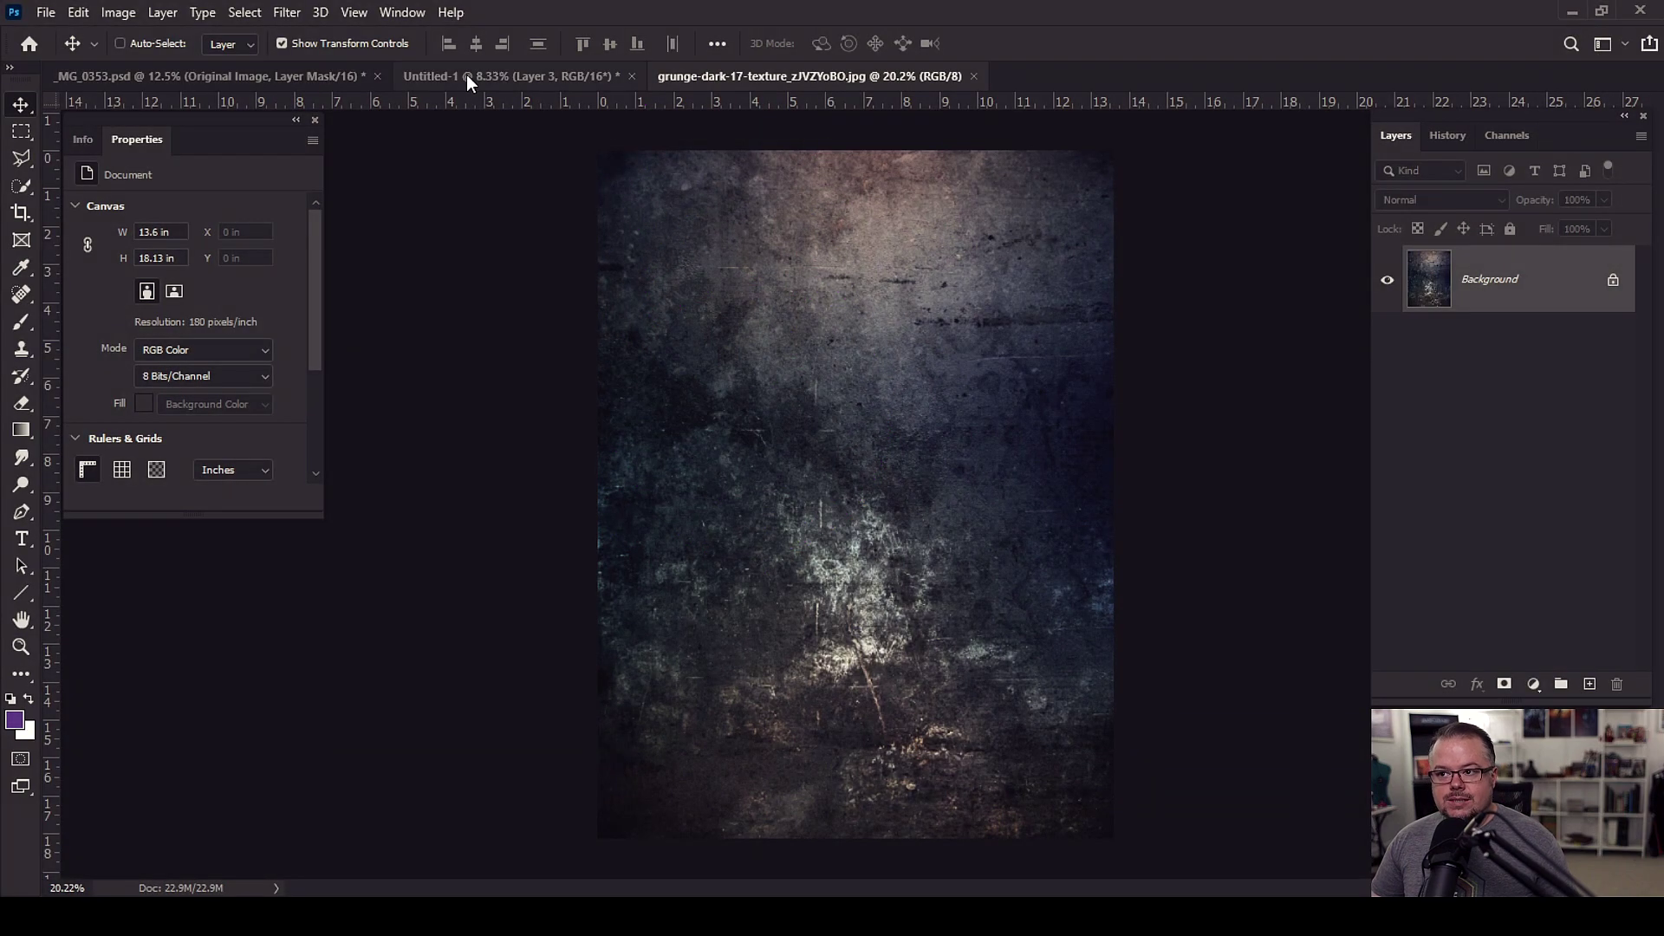
left_click(466, 77)
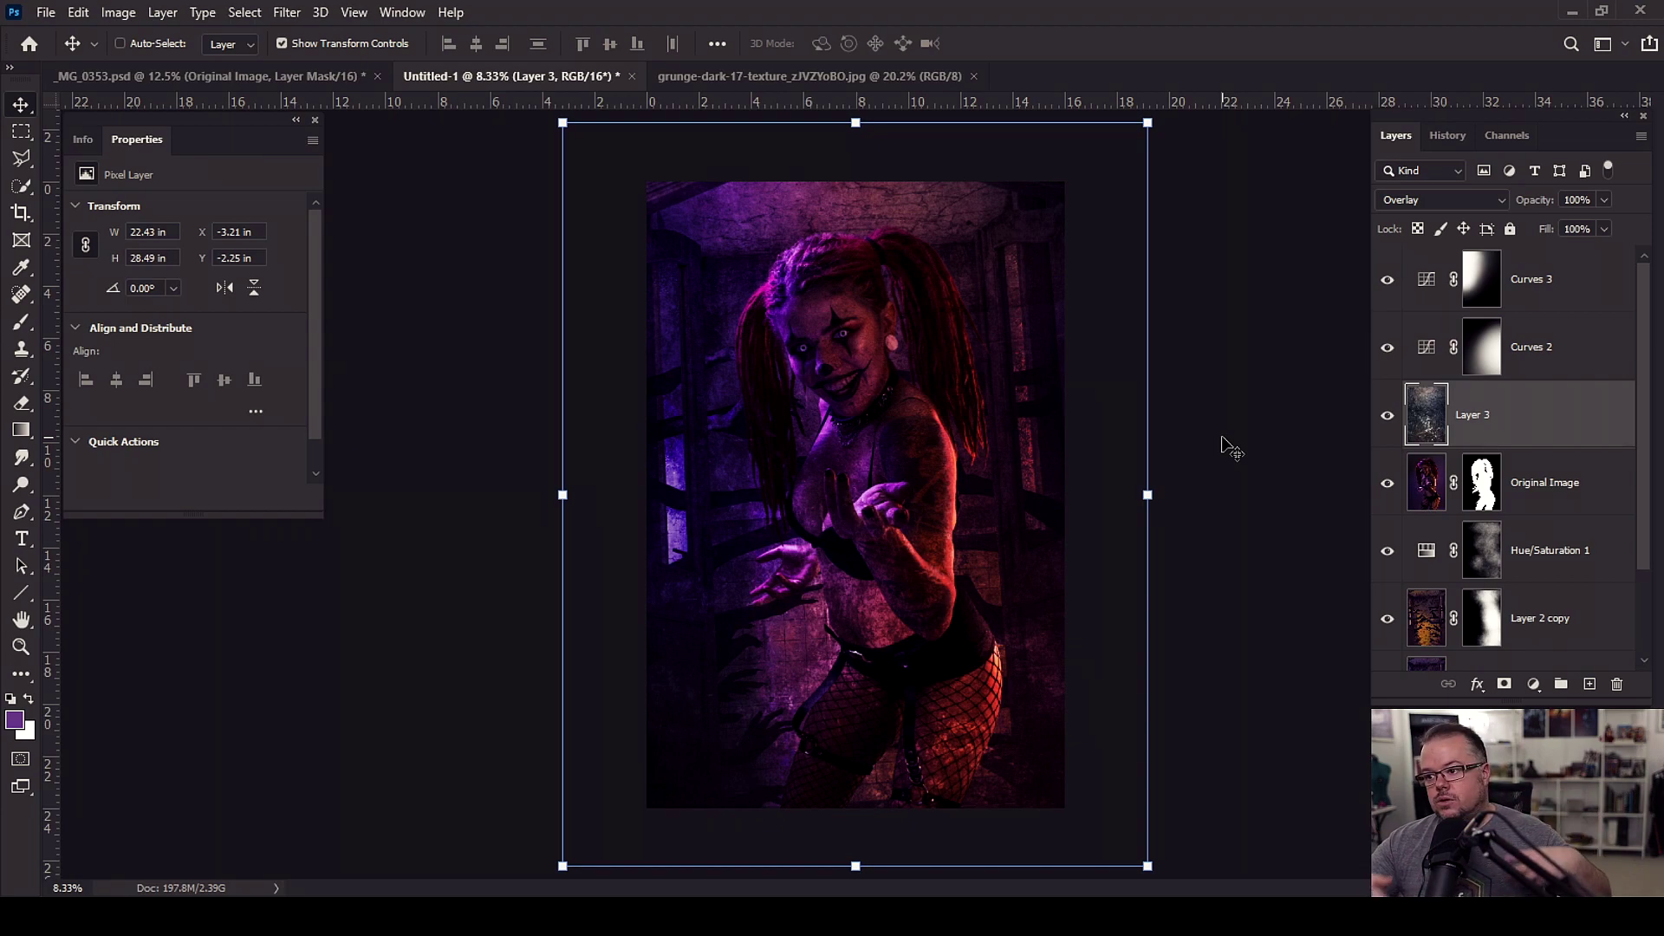
scroll(901, 455, "up", 3)
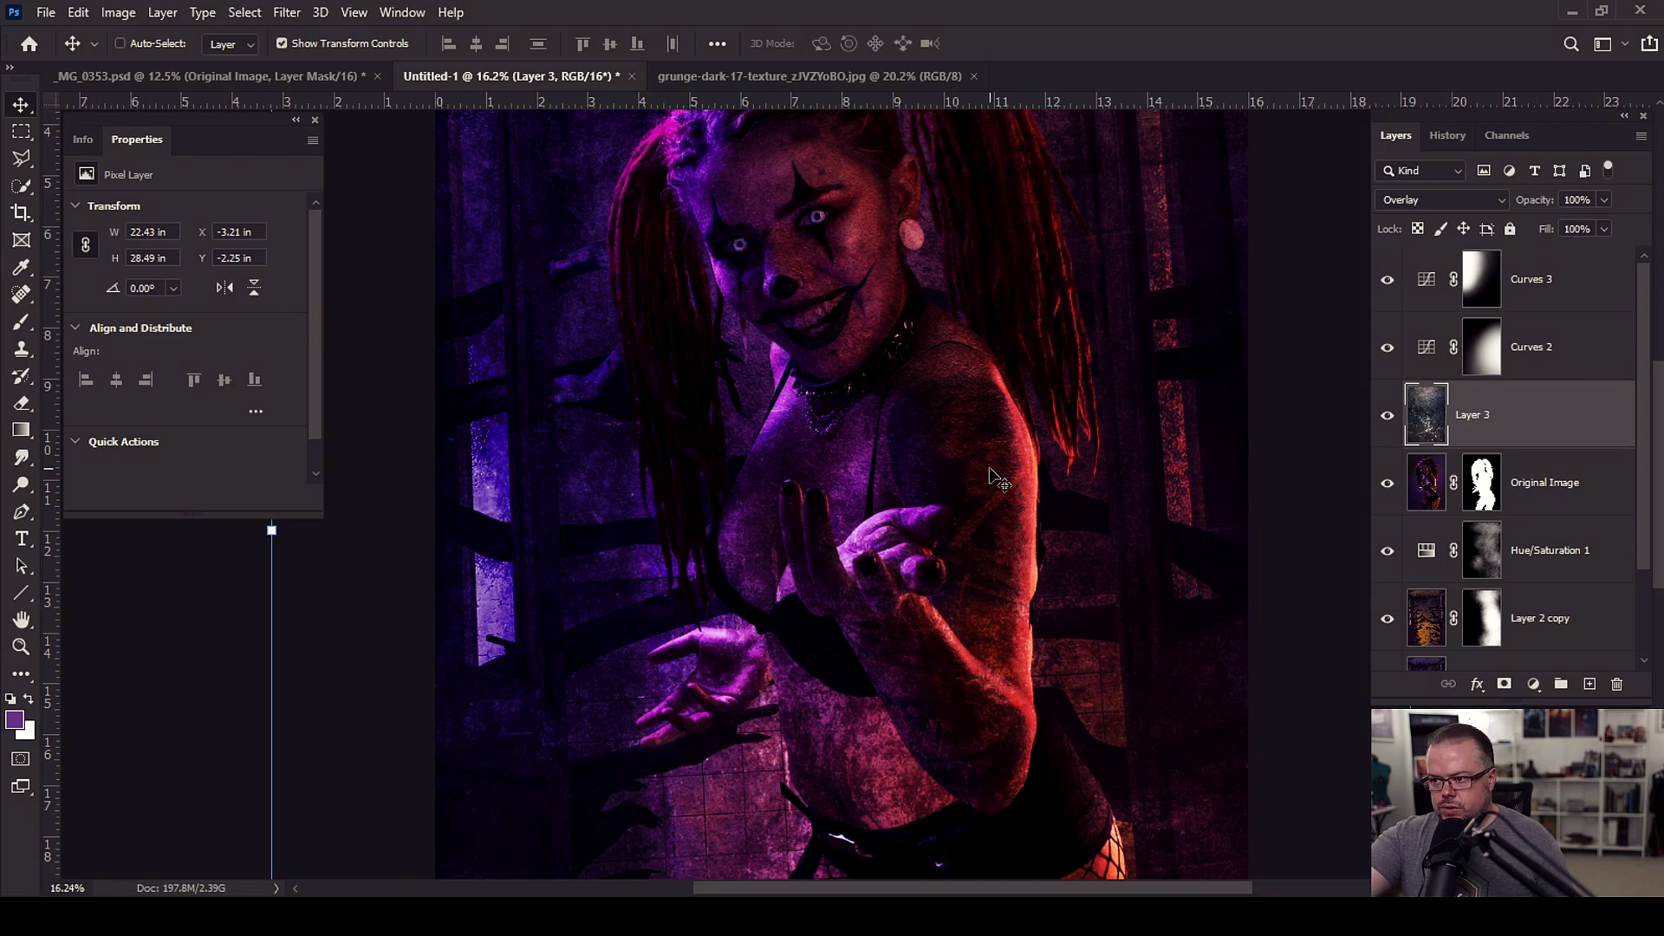
scroll(997, 475, "down", 4)
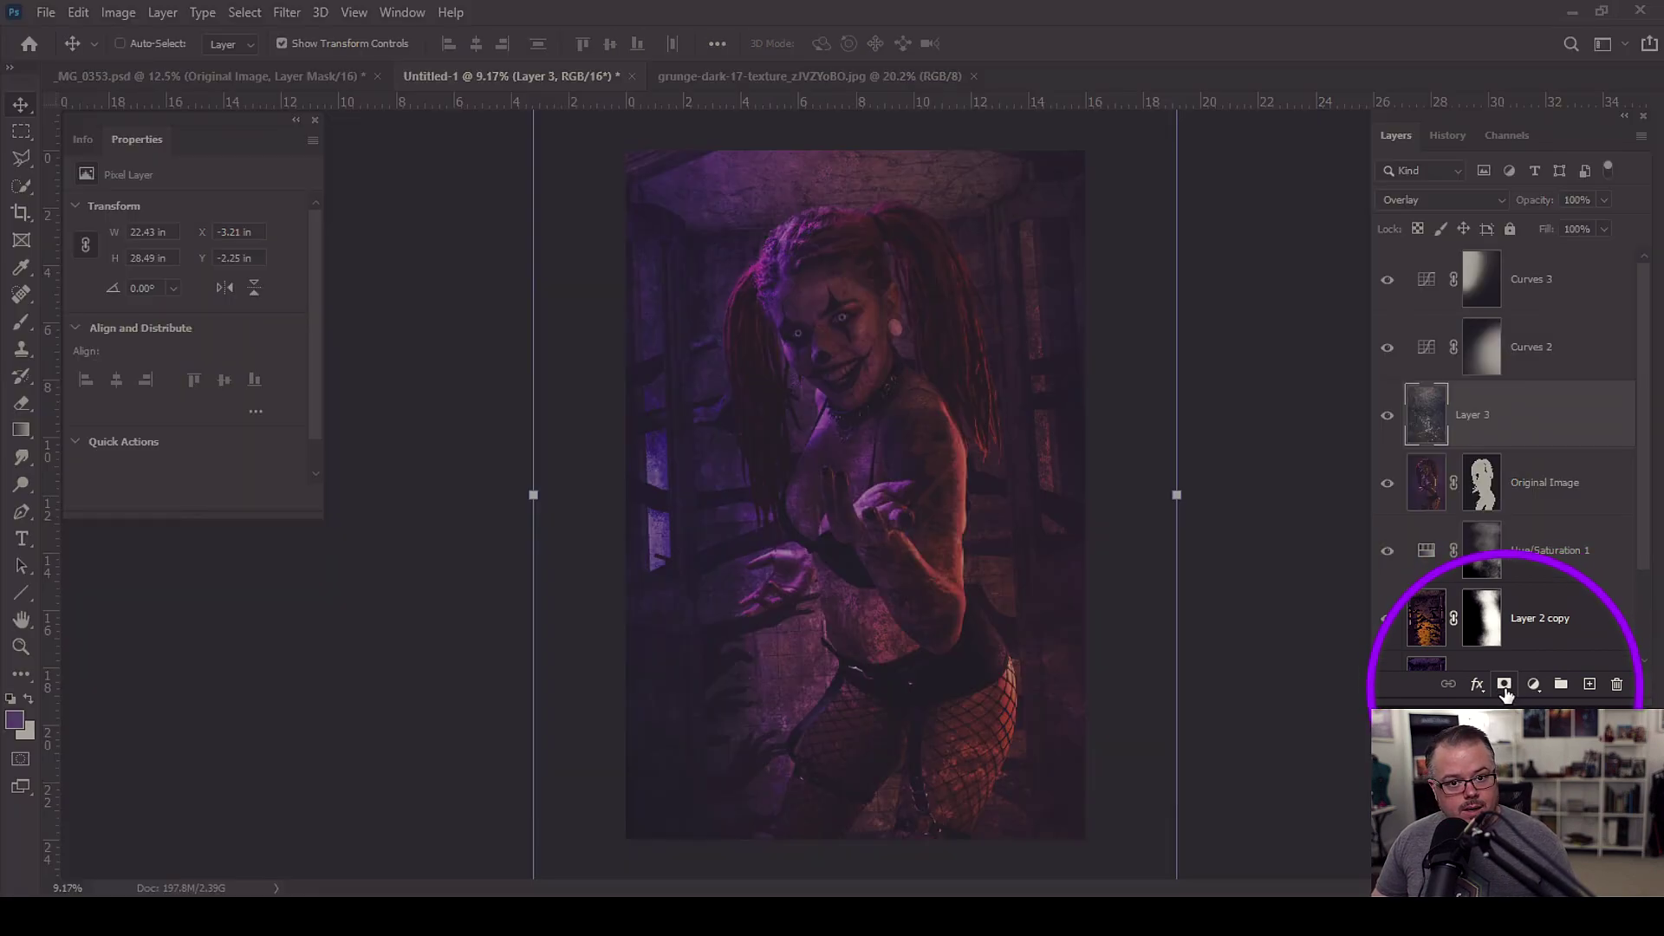
- Try hiding the texture over the subject by painting black on a layer mask with a 900 px brush, and delete that mask
left_click(1504, 685)
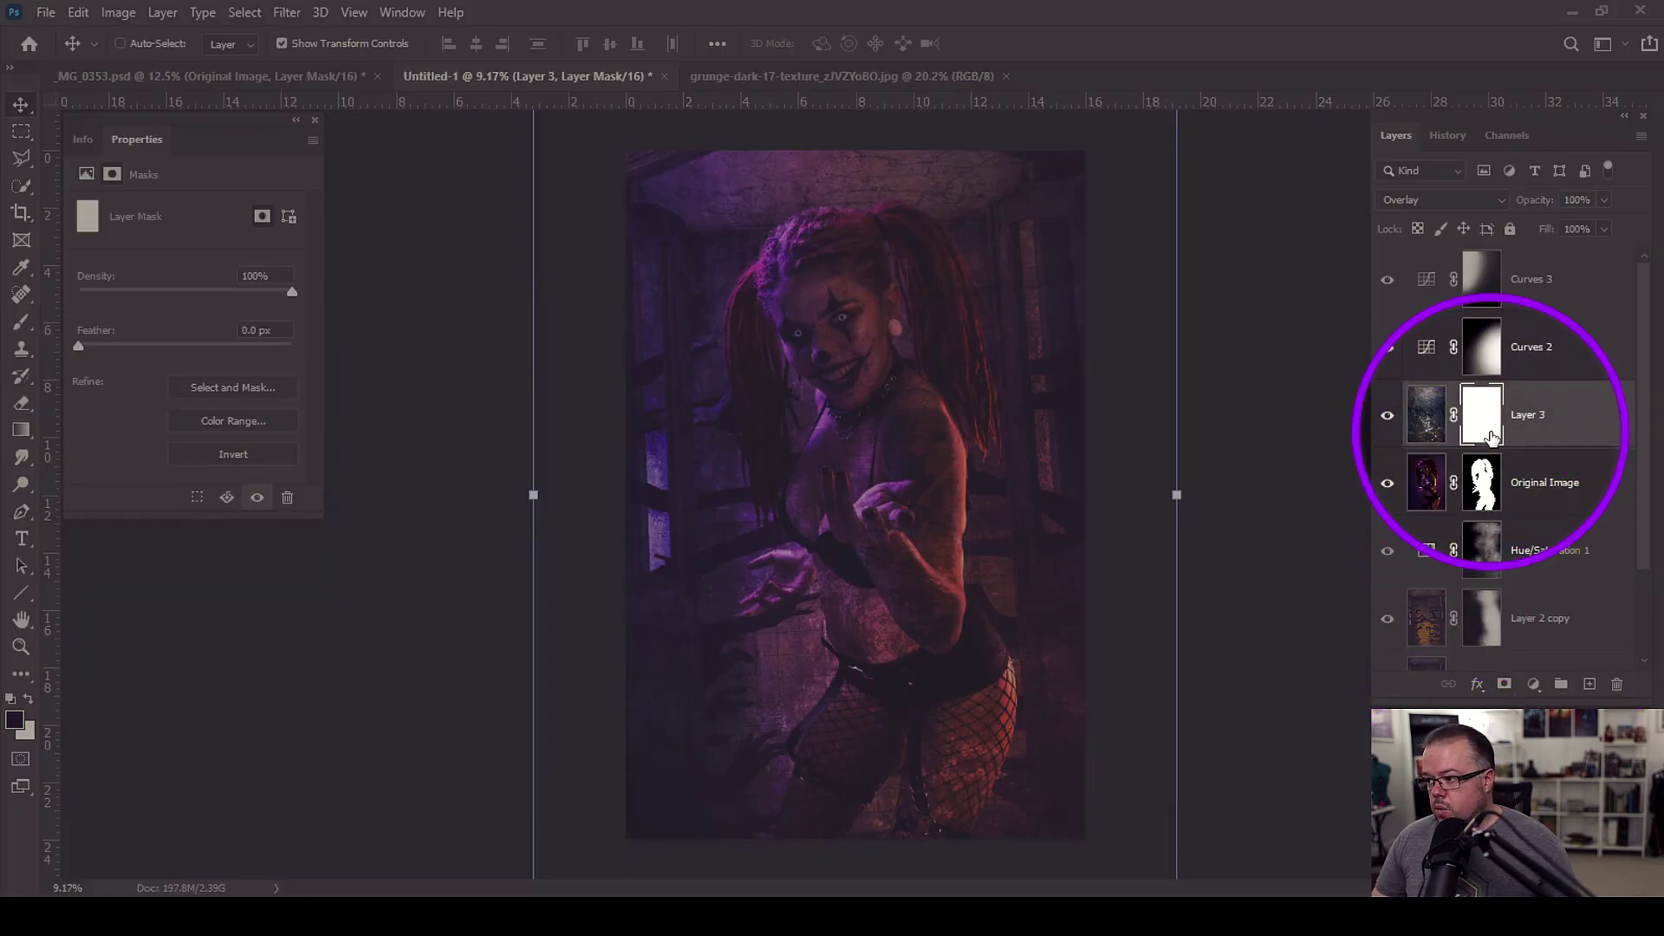
key("b")
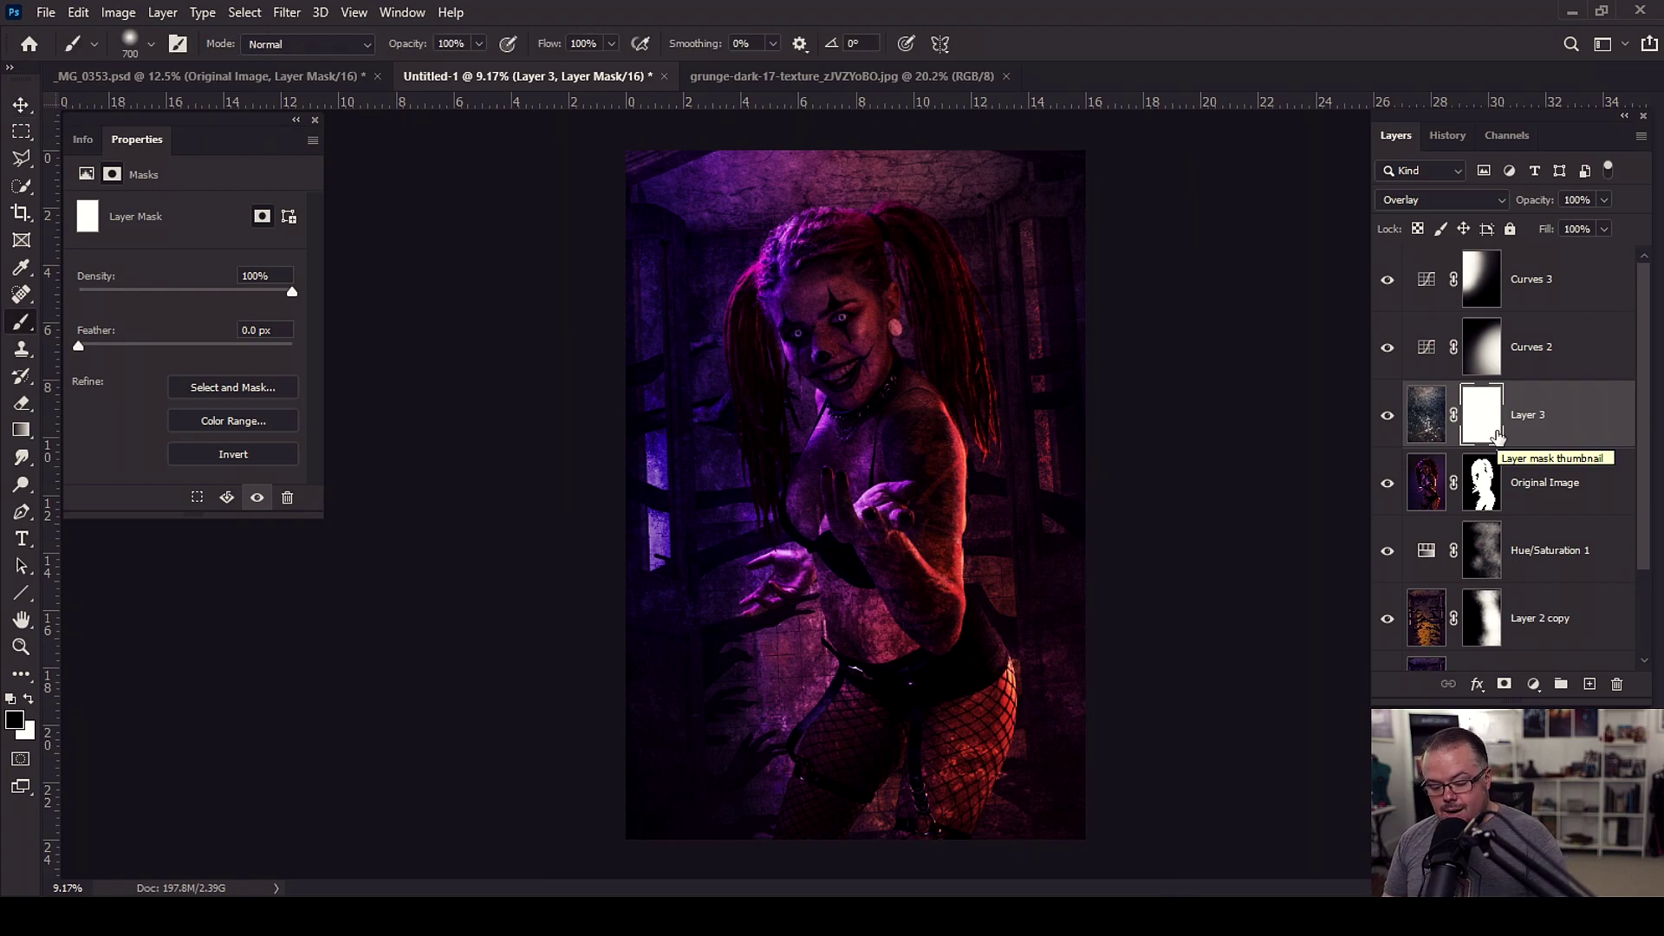
key("bracketright")
key("bracketright")
mouse_move(809, 345)
left_mouse_down()
mouse_move(822, 270)
mouse_move(876, 496)
mouse_move(821, 534)
mouse_move(918, 549)
mouse_move(886, 507)
mouse_move(854, 682)
mouse_move(961, 736)
left_mouse_up()
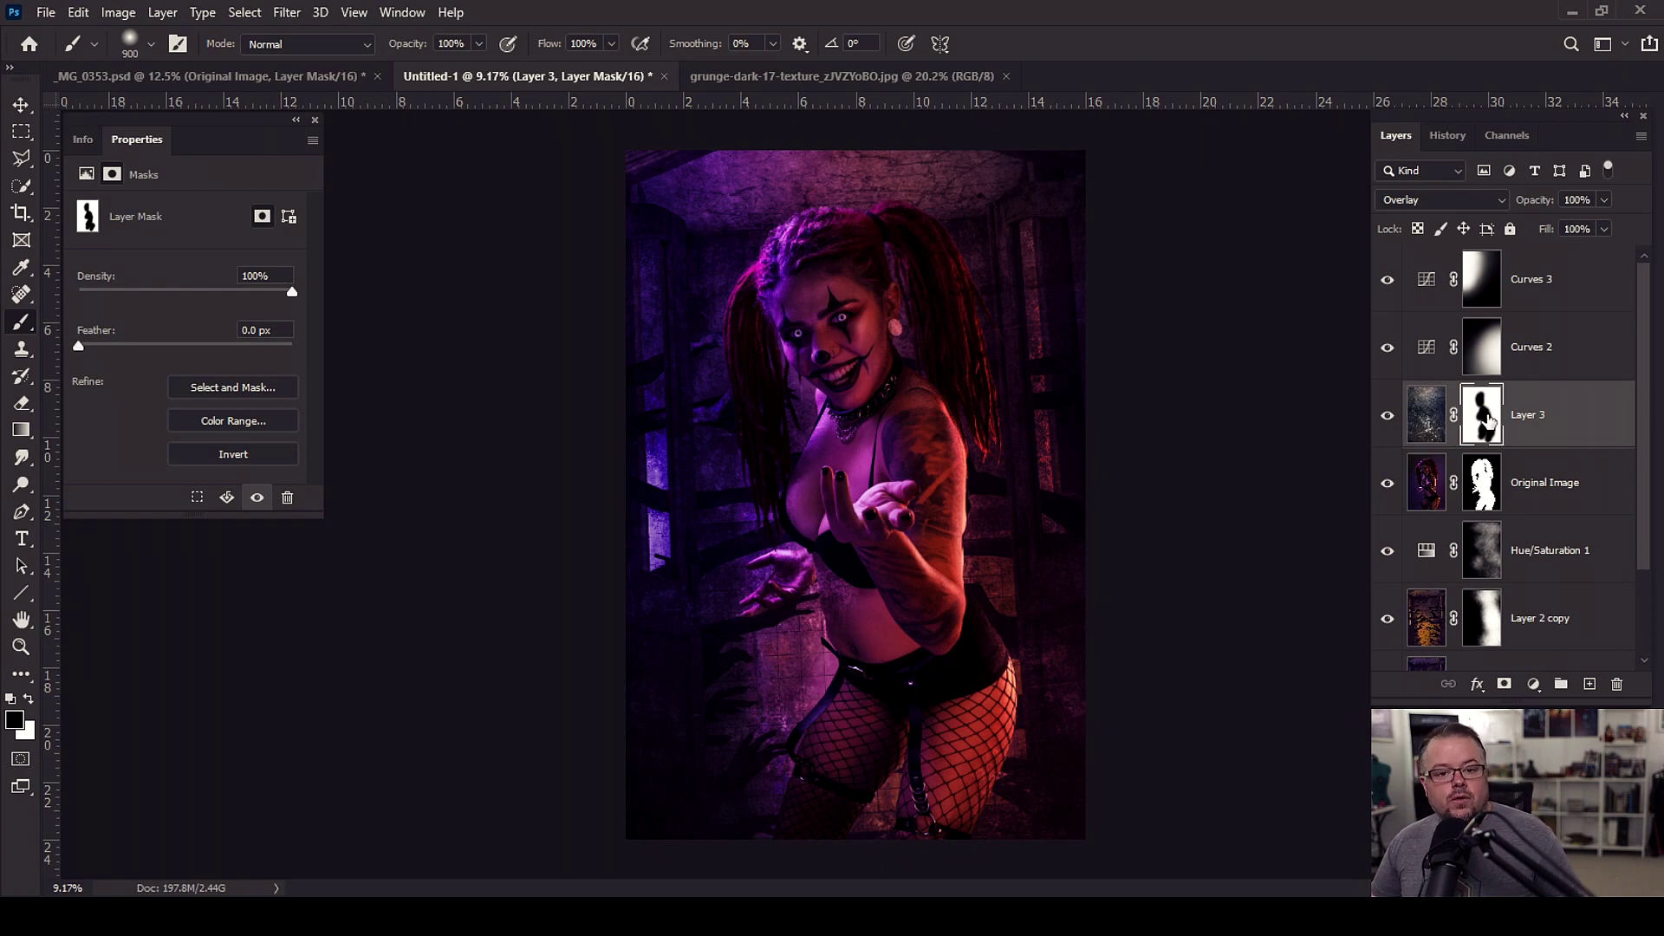
right_click(1487, 420)
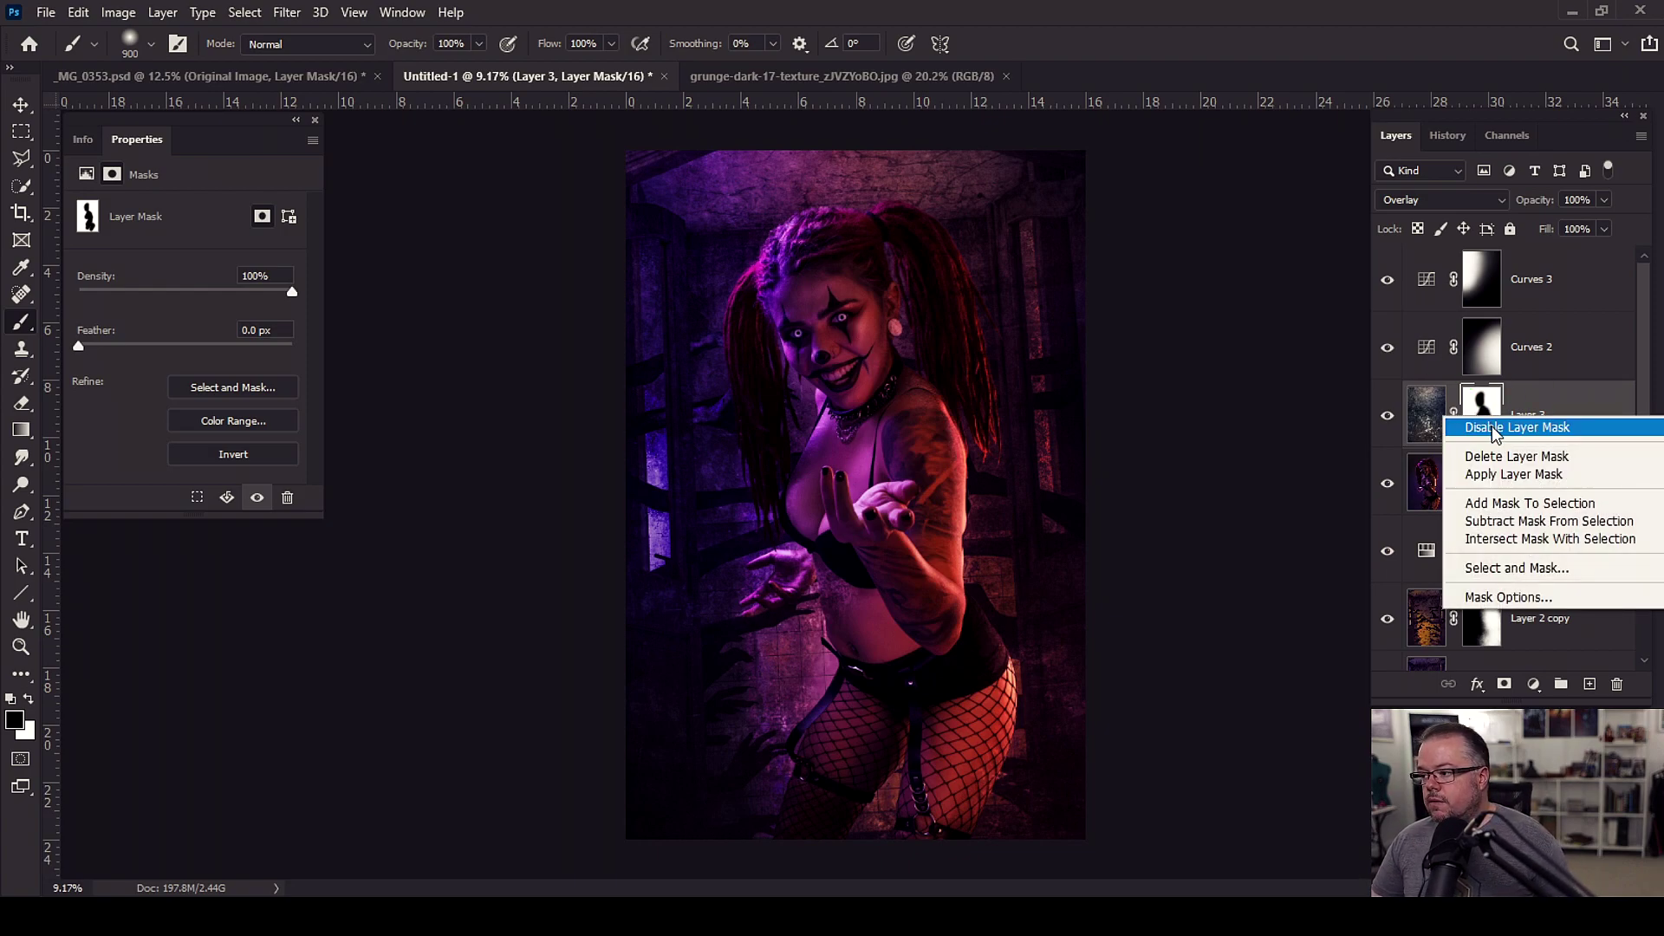
left_click(1494, 456)
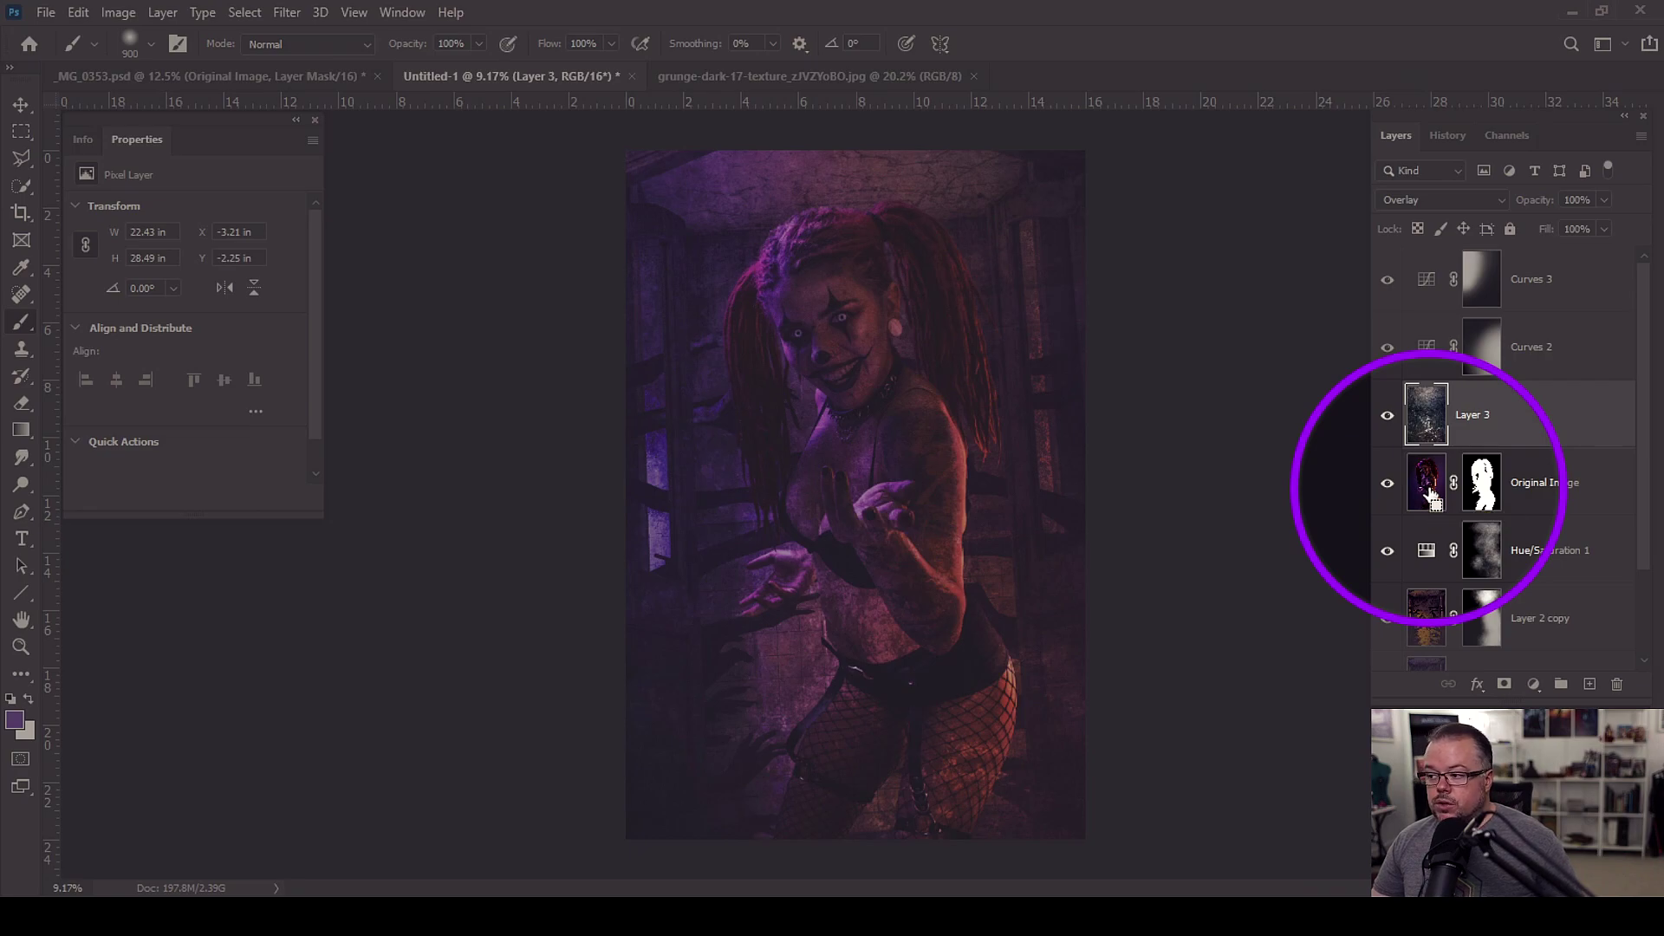
- Load the Original Image layer's mask as a selection of the subject and make the grunge texture Layer 3 active
left_click(1479, 482, "ctrl")
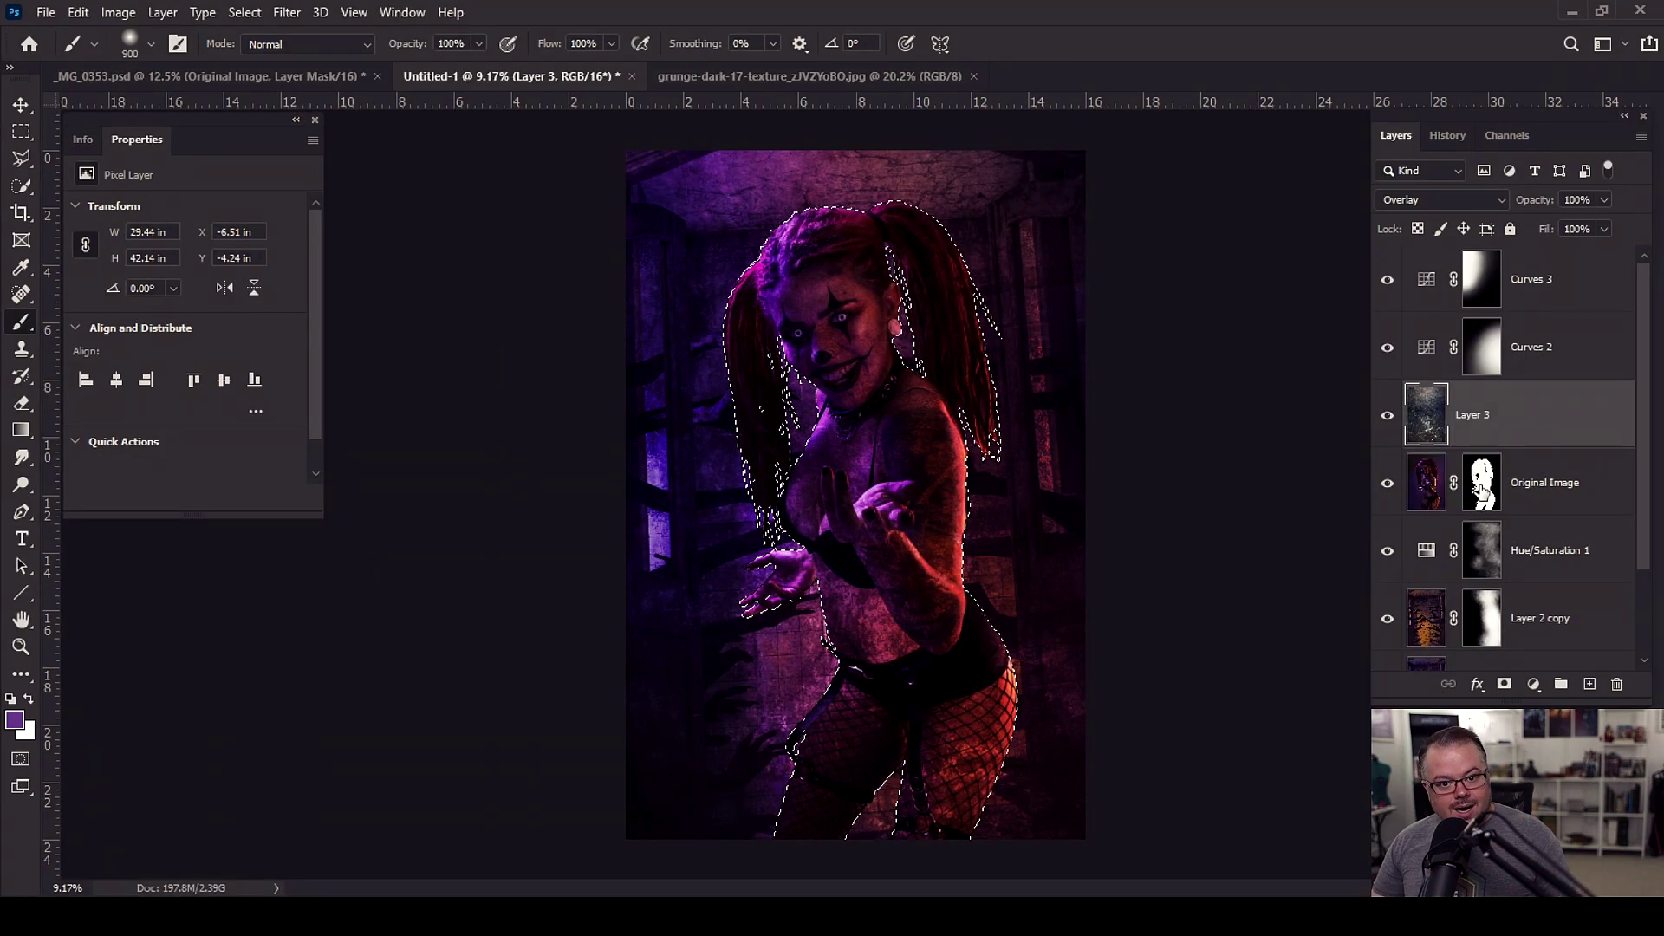
left_click(1482, 489)
left_click(1534, 414)
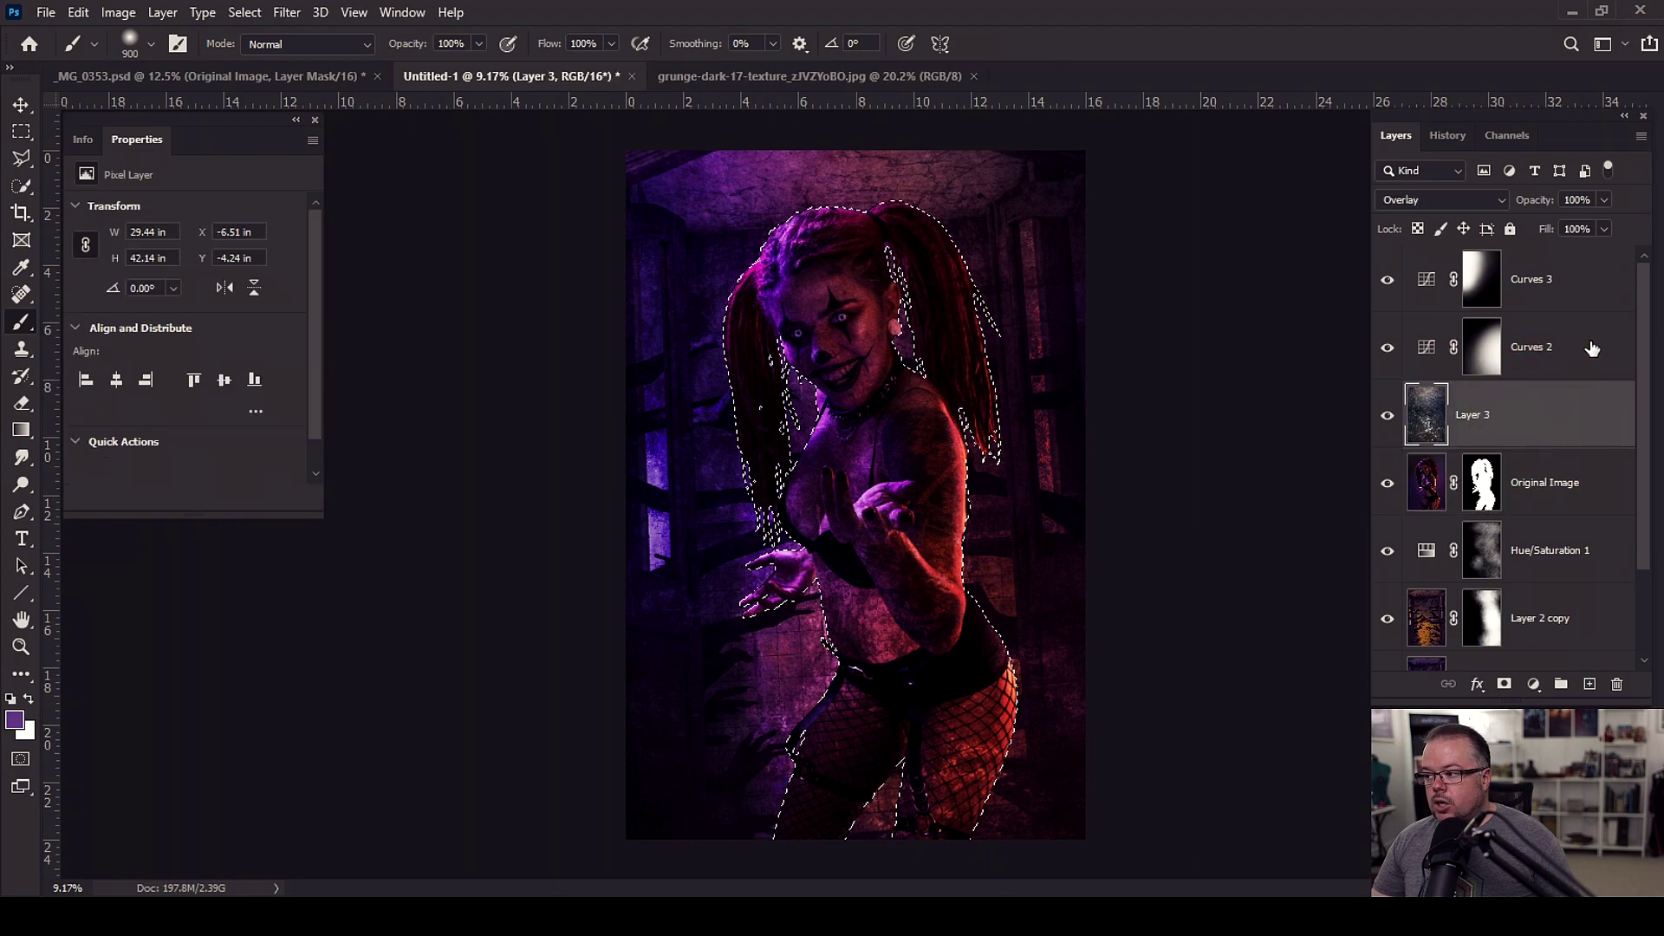
left_click(1592, 347)
left_click(1589, 279)
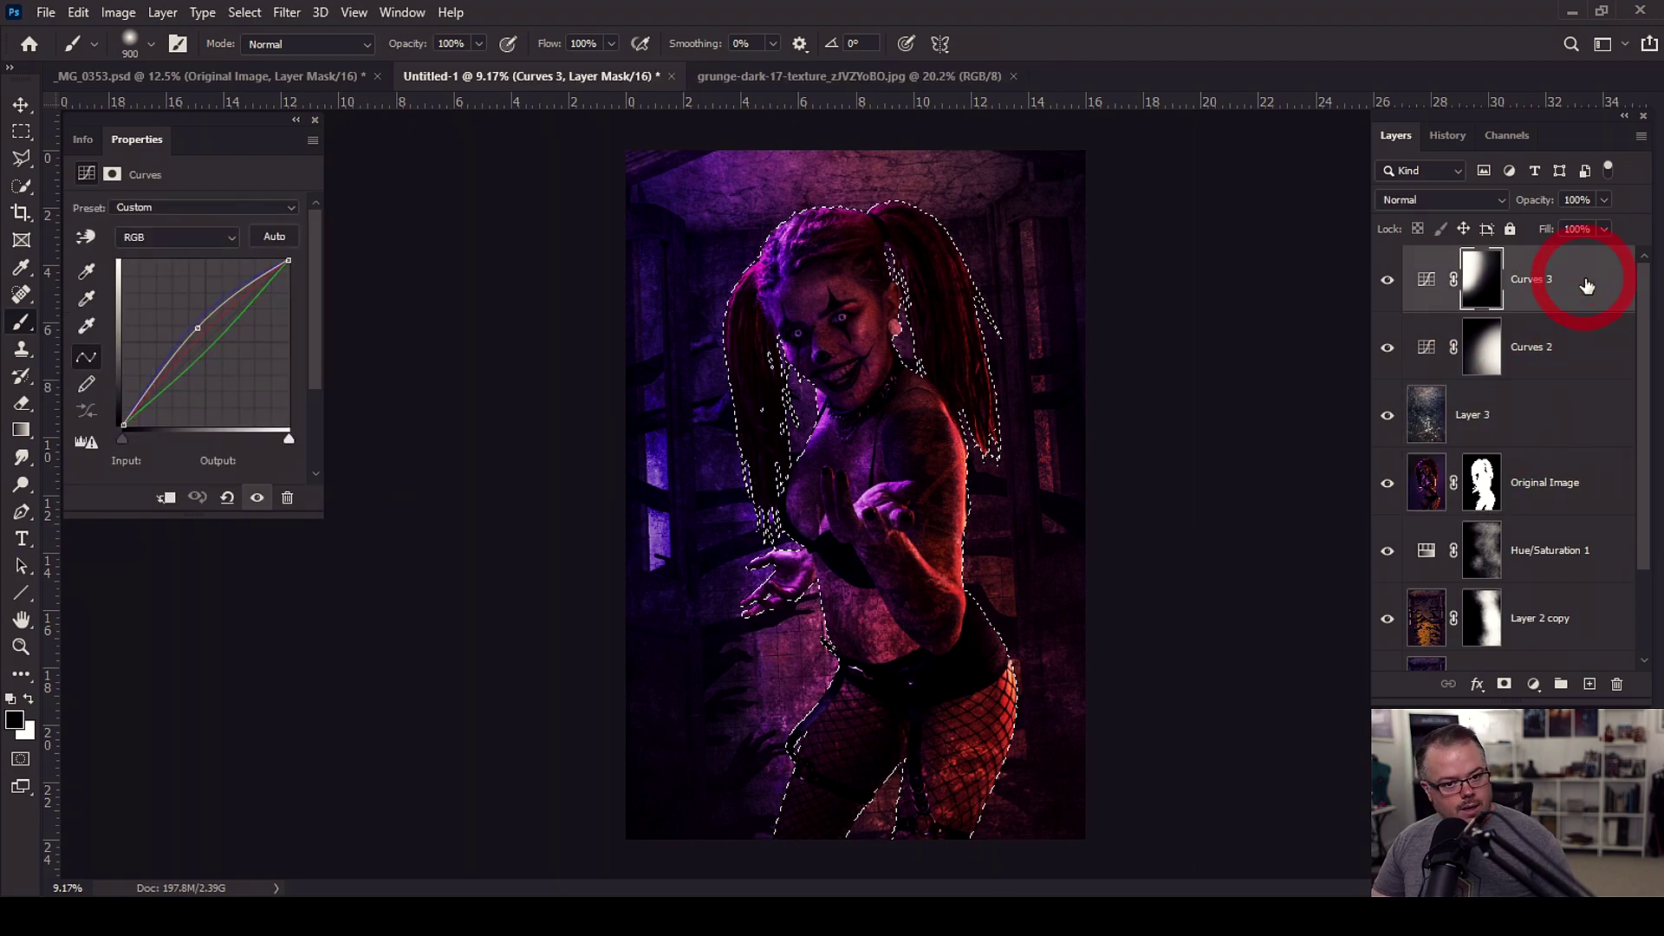
left_click(1560, 557)
left_click(1573, 622)
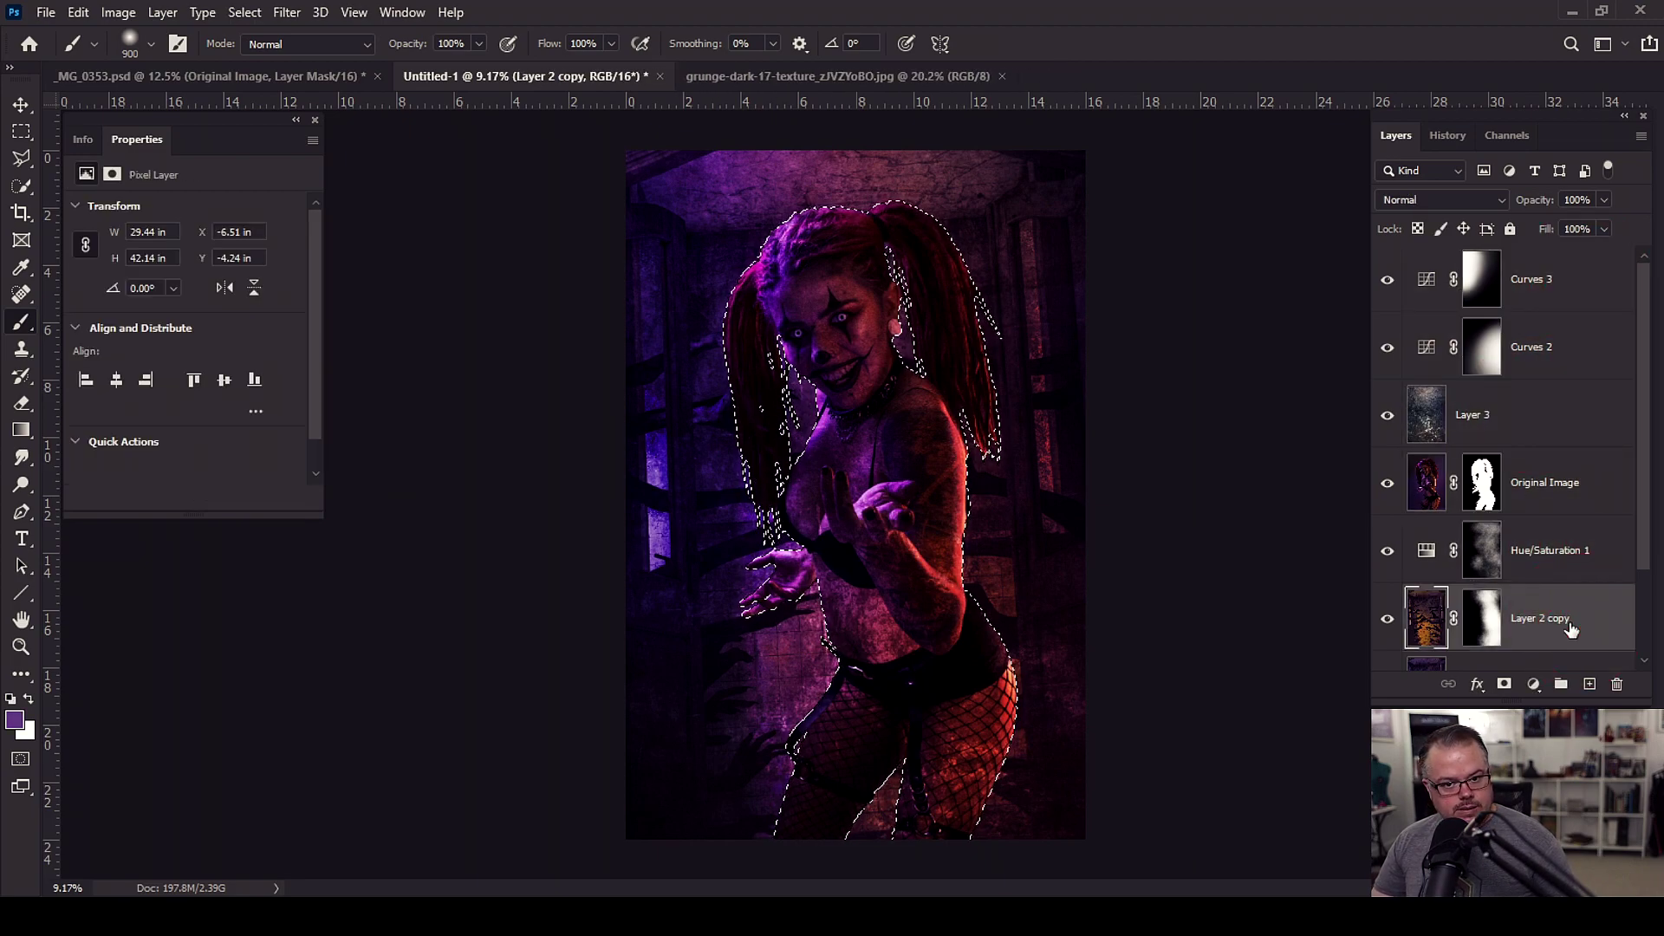
left_click(1556, 470)
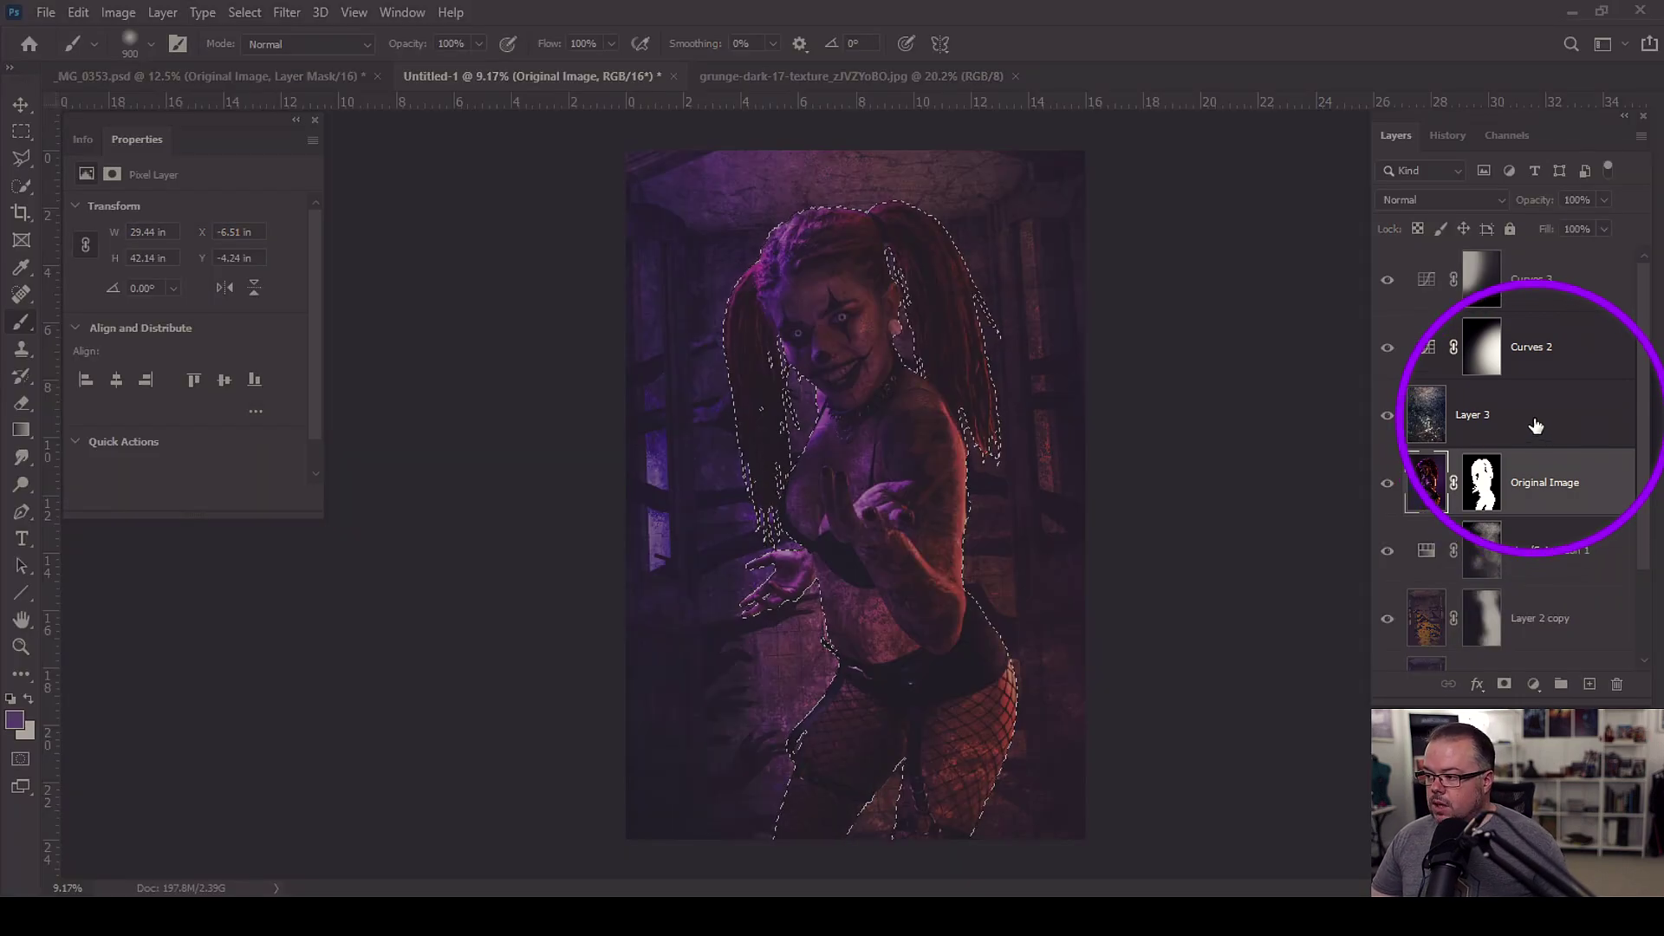
left_click(1416, 416)
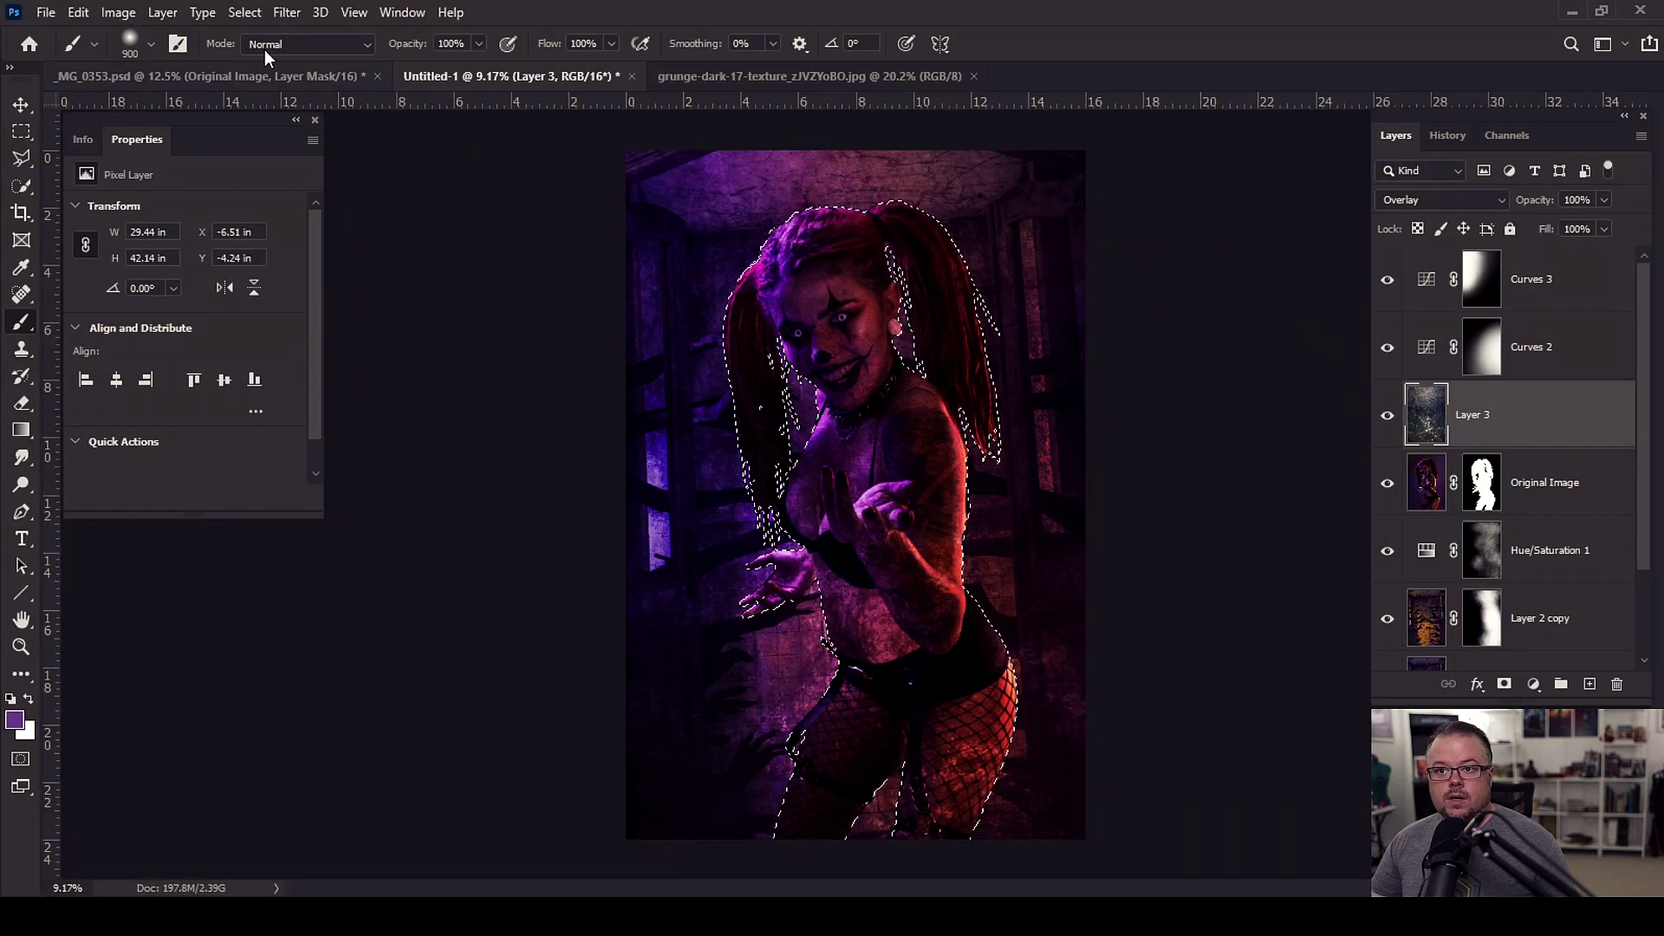
- Apply a Gaussian Blur with a 121.5-pixel radius to the grunge texture inside the subject selection and clear the selection
left_click(287, 13)
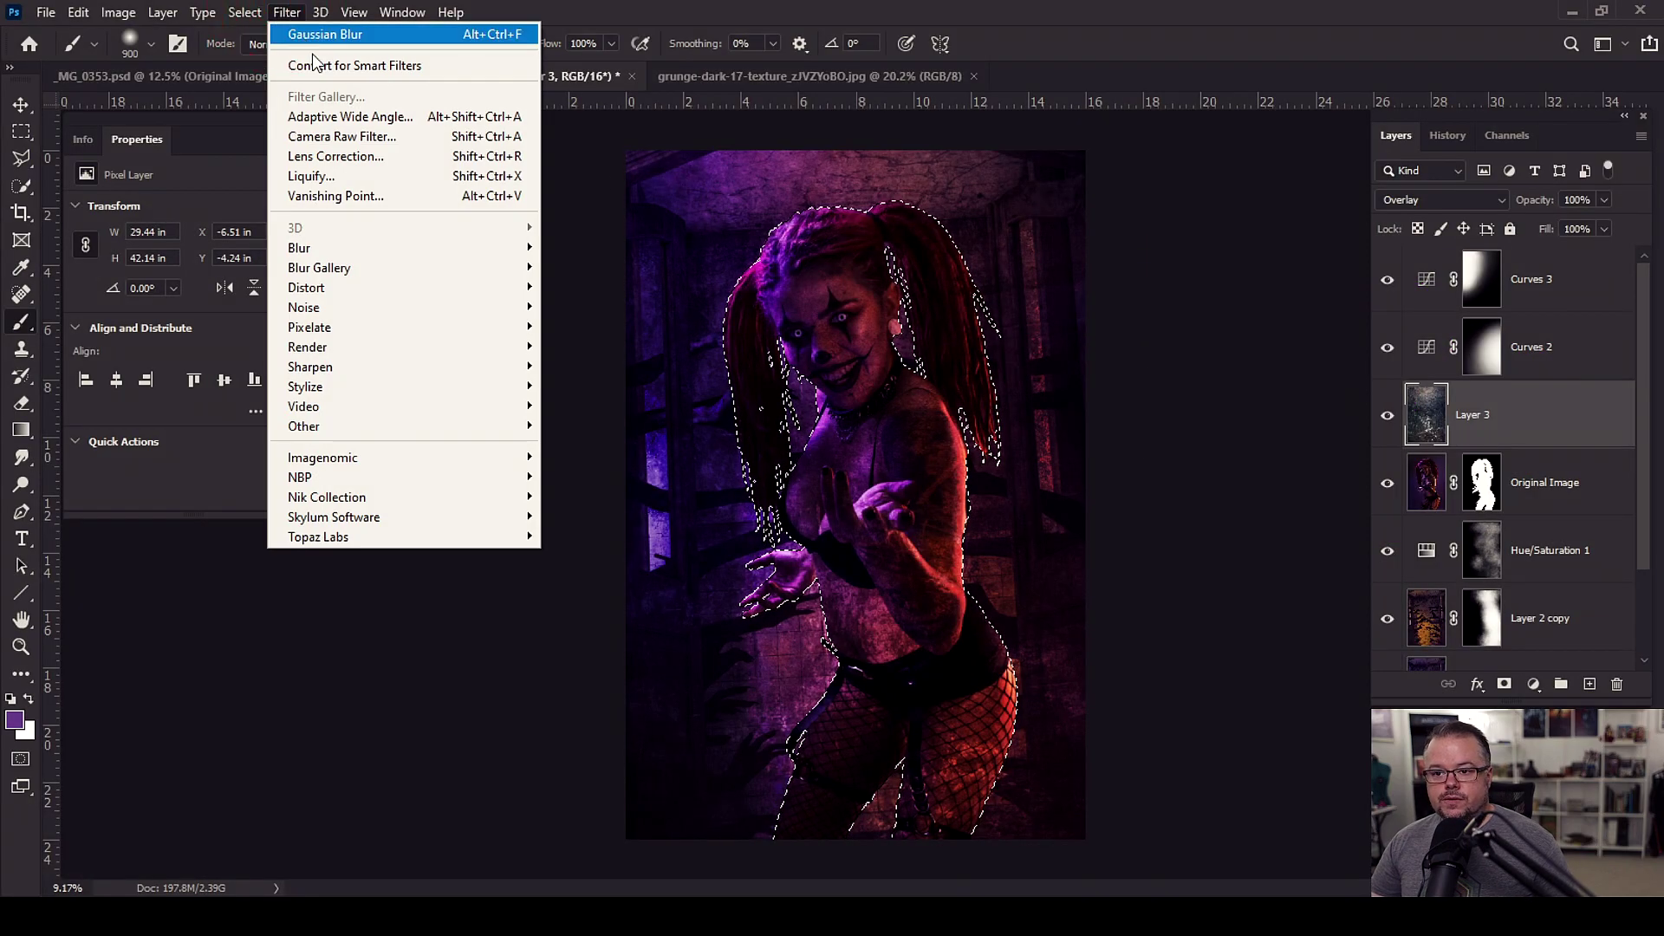
mouse_move(372, 250)
left_click(588, 325)
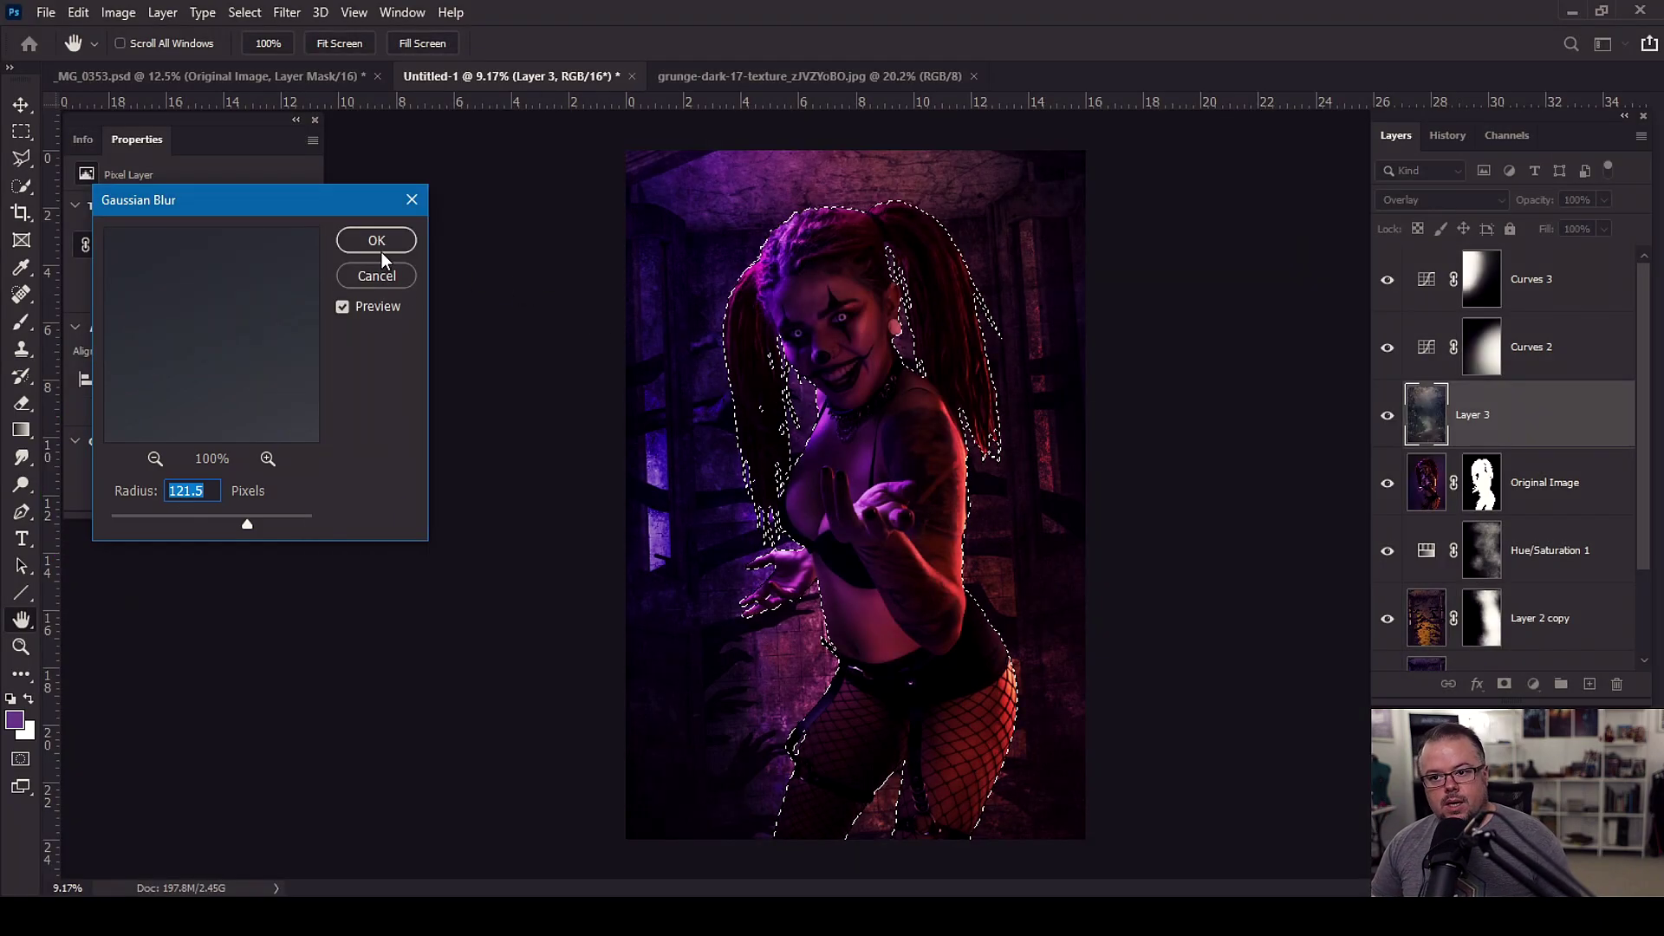
left_click(376, 240)
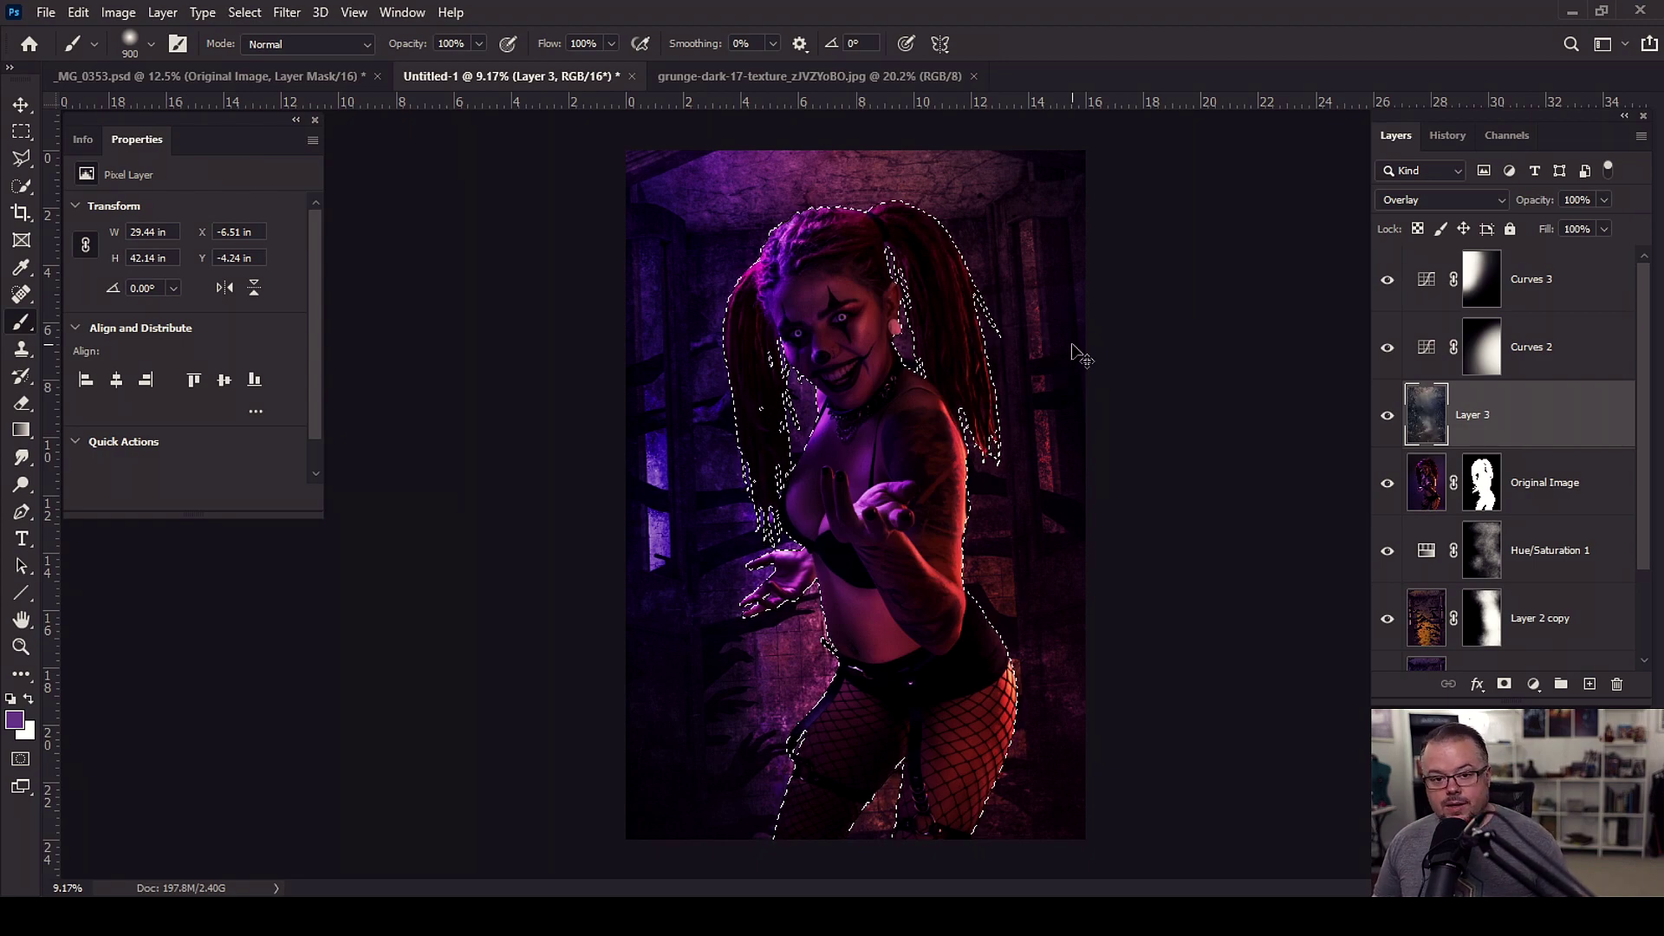
key("ctrl+d")
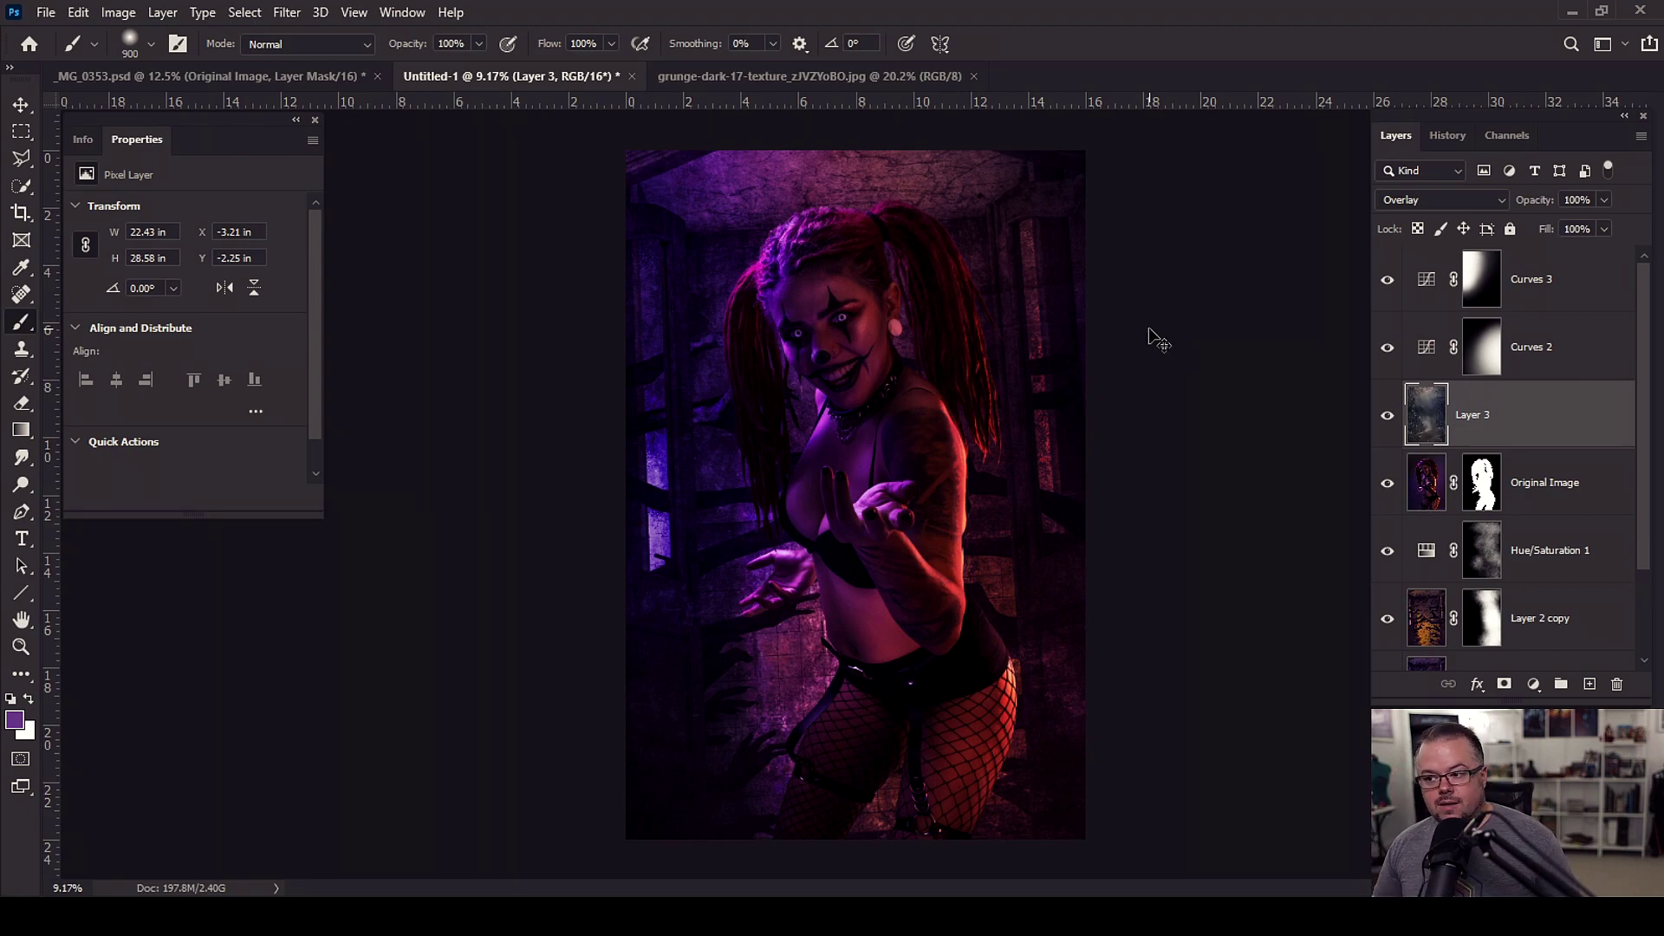
- Undo the Gaussian Blur on the texture layer and bring back the subject selection
key("ctrl+shift+d")
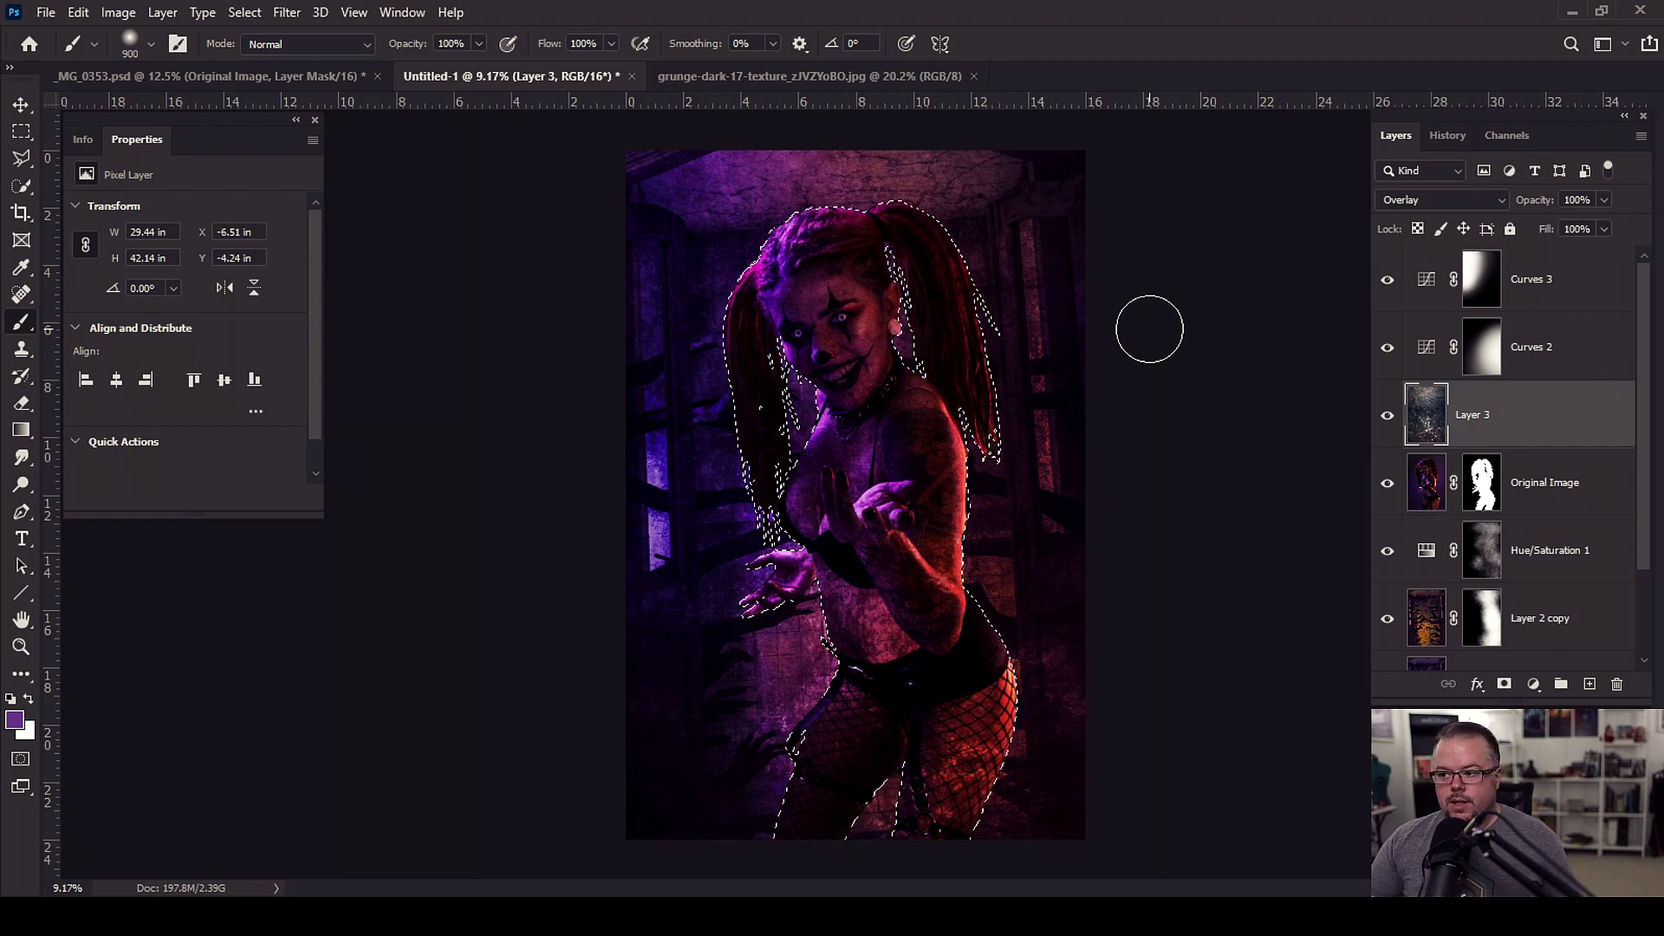
scroll(1135, 407, "up", 3)
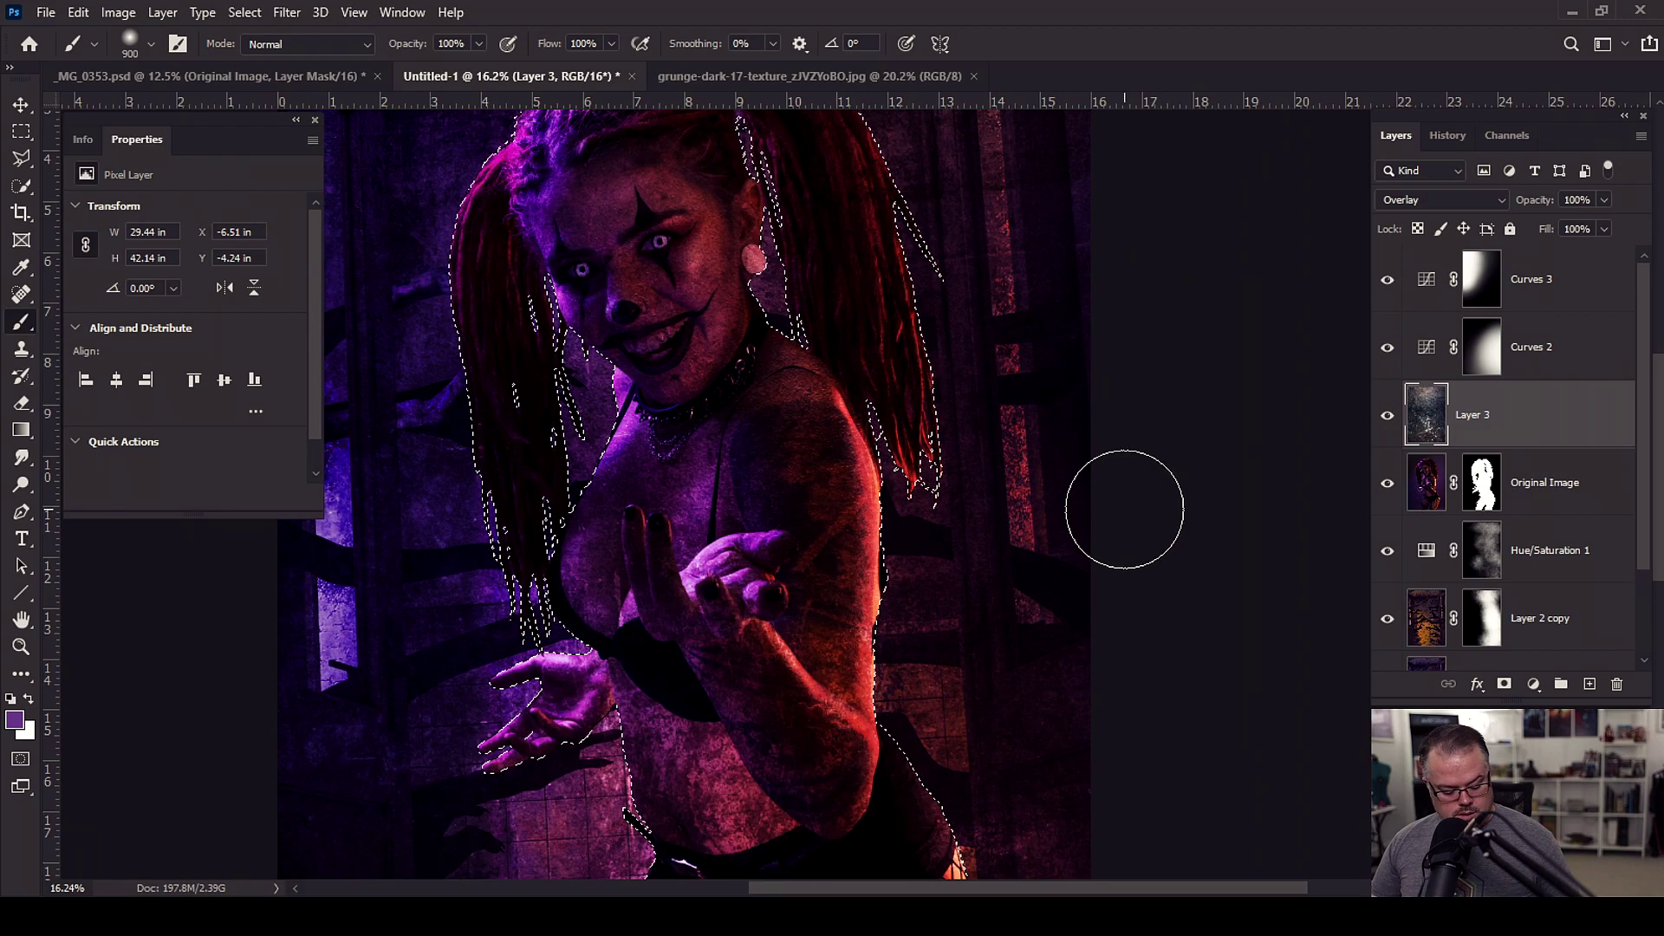
- Blur away the grunge texture's detail inside the subject selection on Layer 3 while keeping its tone, and clear the selection
key("Delete")
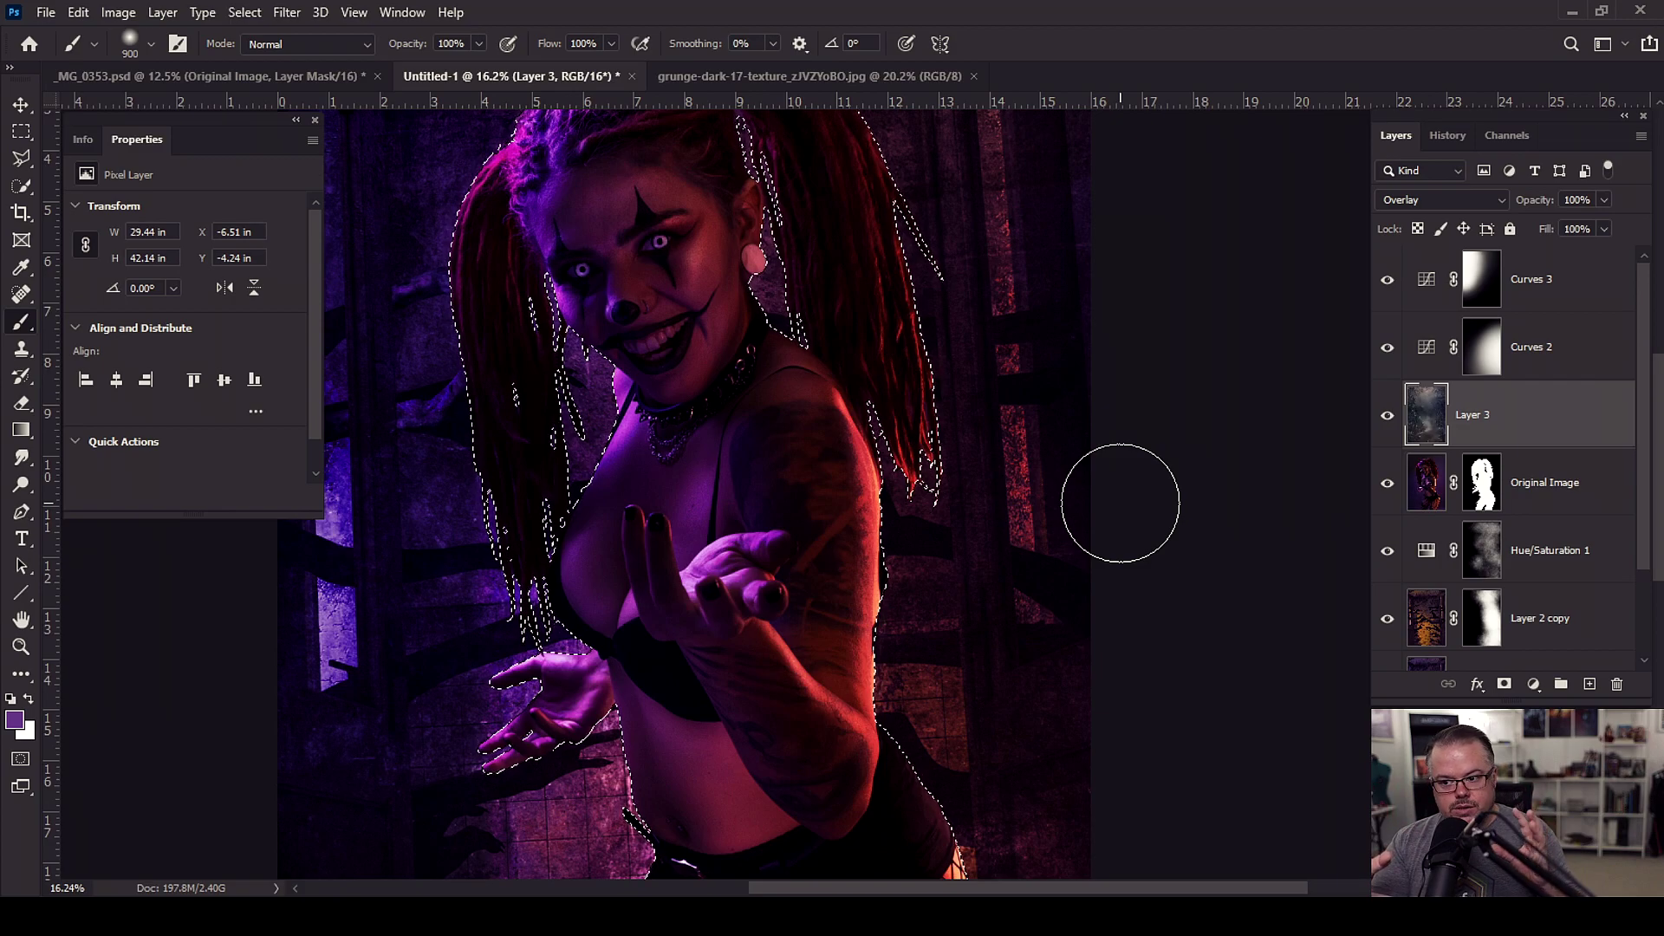
key("ctrl+minus")
key("ctrl+minus")
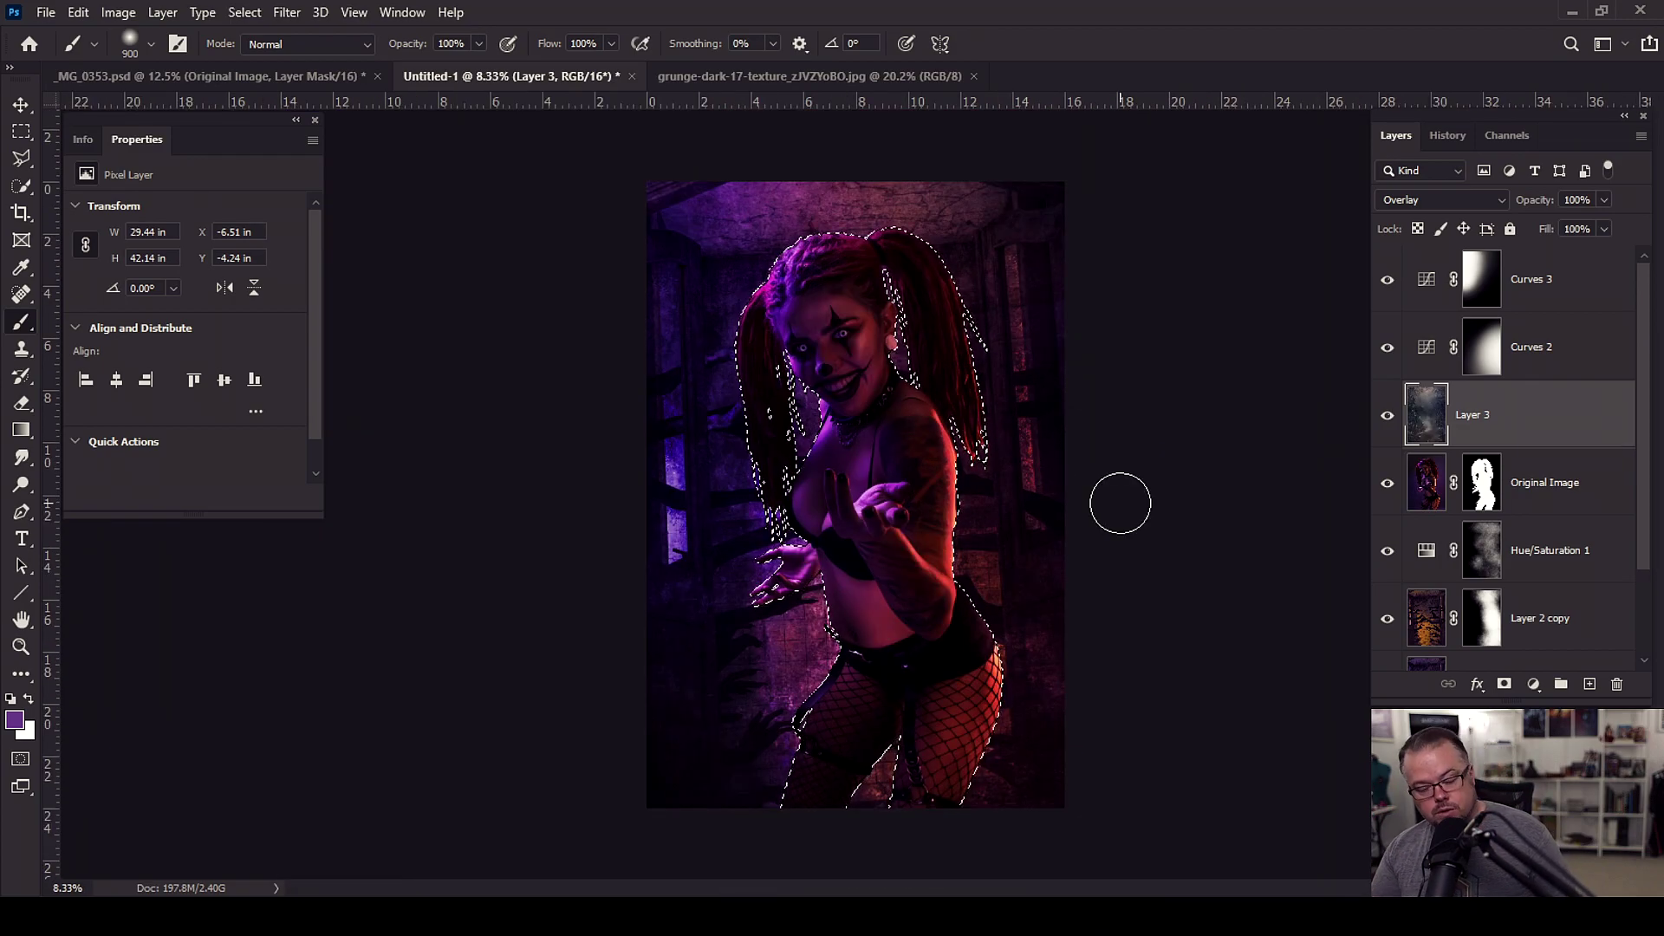
key("ctrl+d")
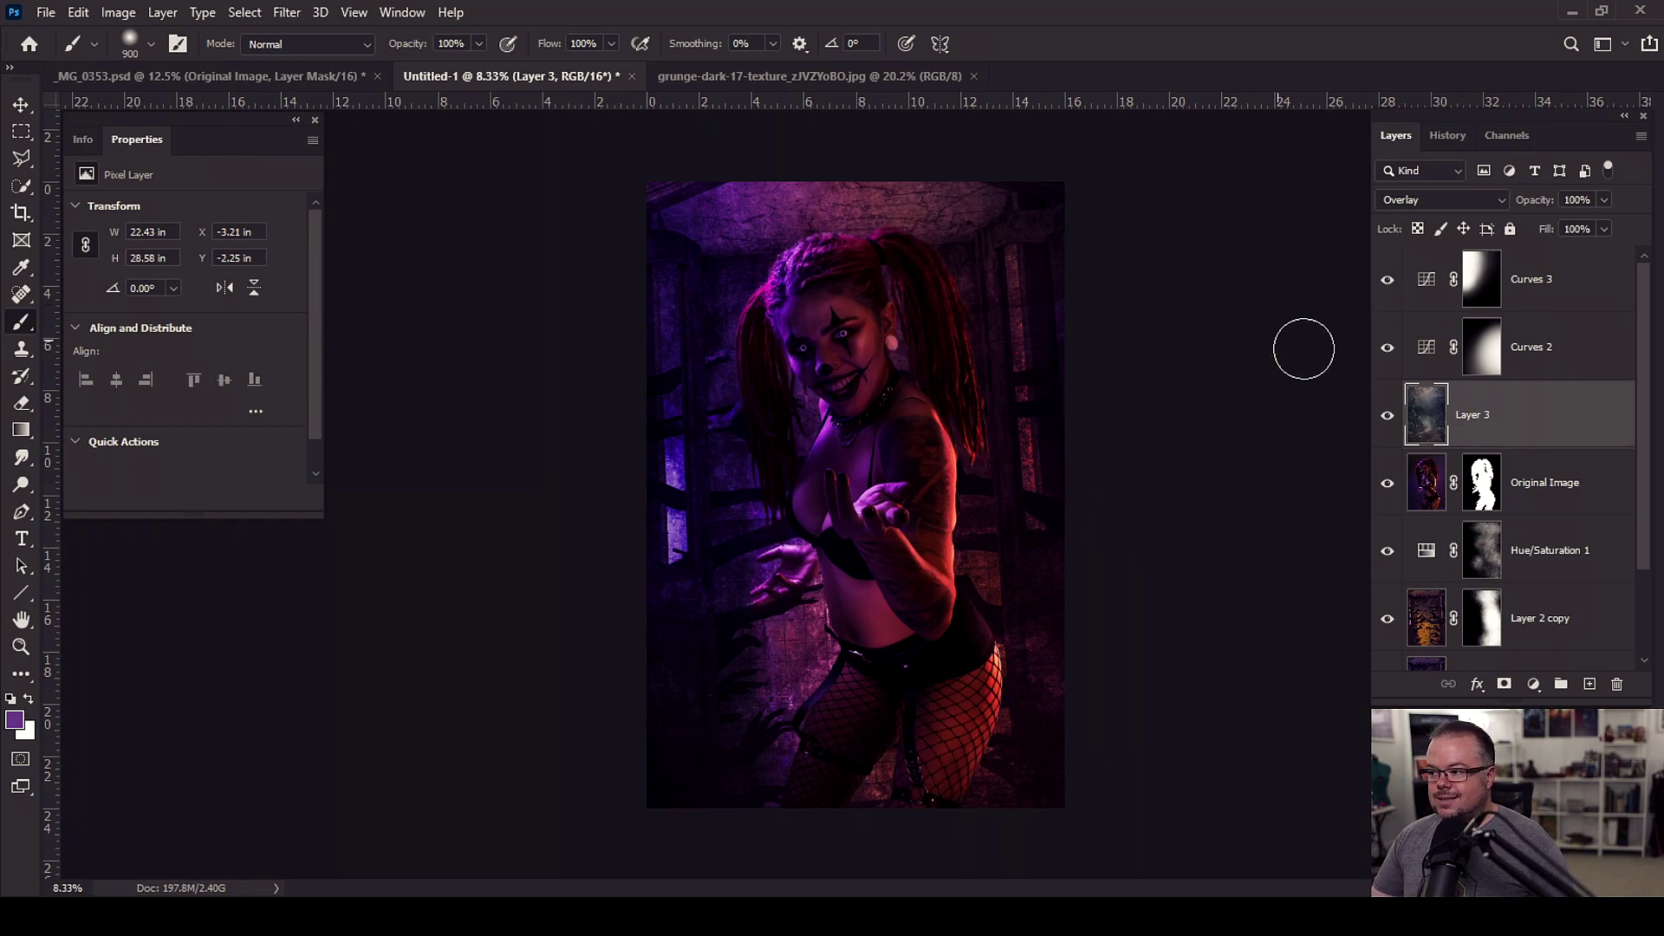
- Compare the whole composite with and without the grunge texture by toggling Layer 3's visibility, leaving the layer shown
left_click(1387, 415)
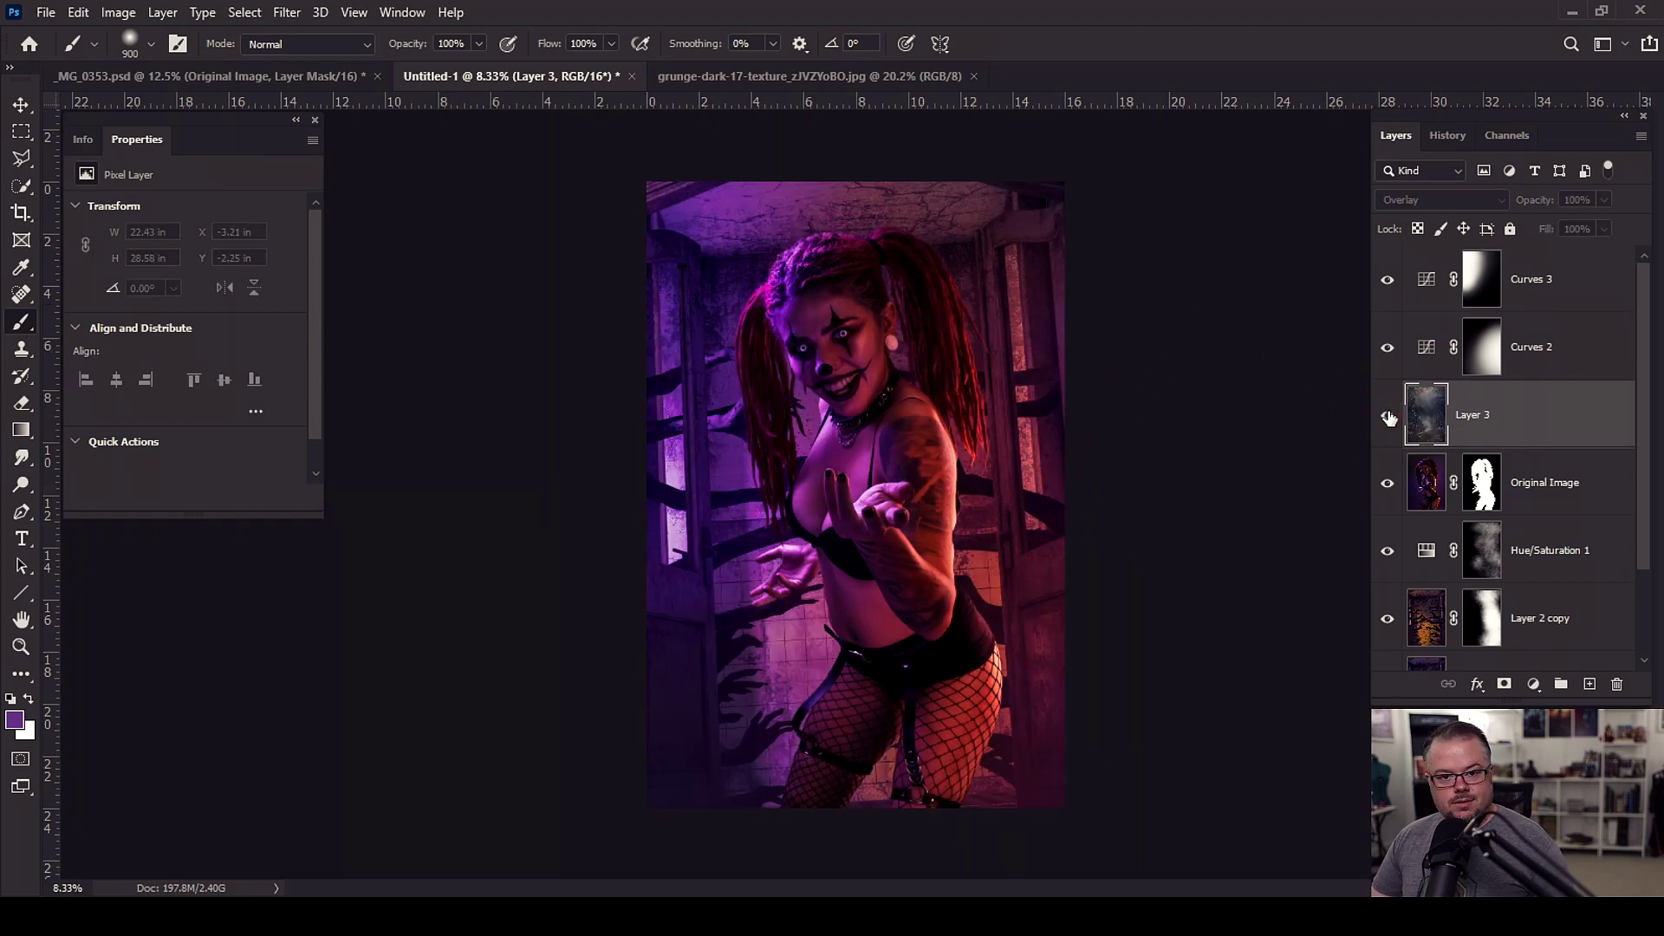
left_click(1387, 416)
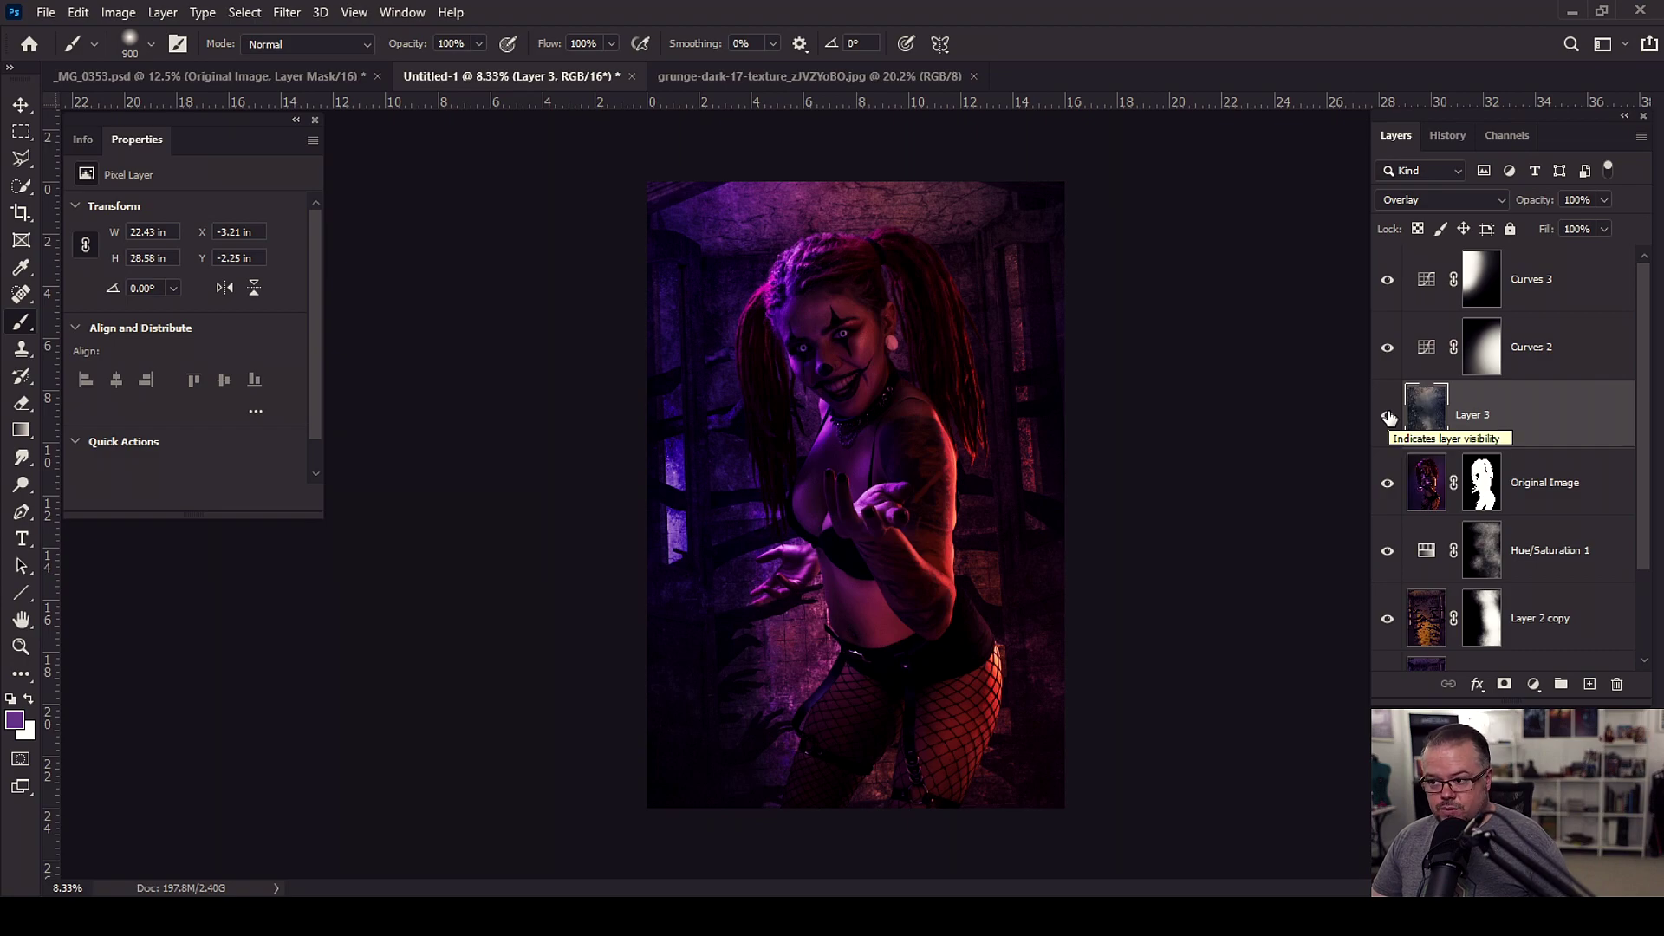
left_click(1387, 416)
left_click(1388, 416)
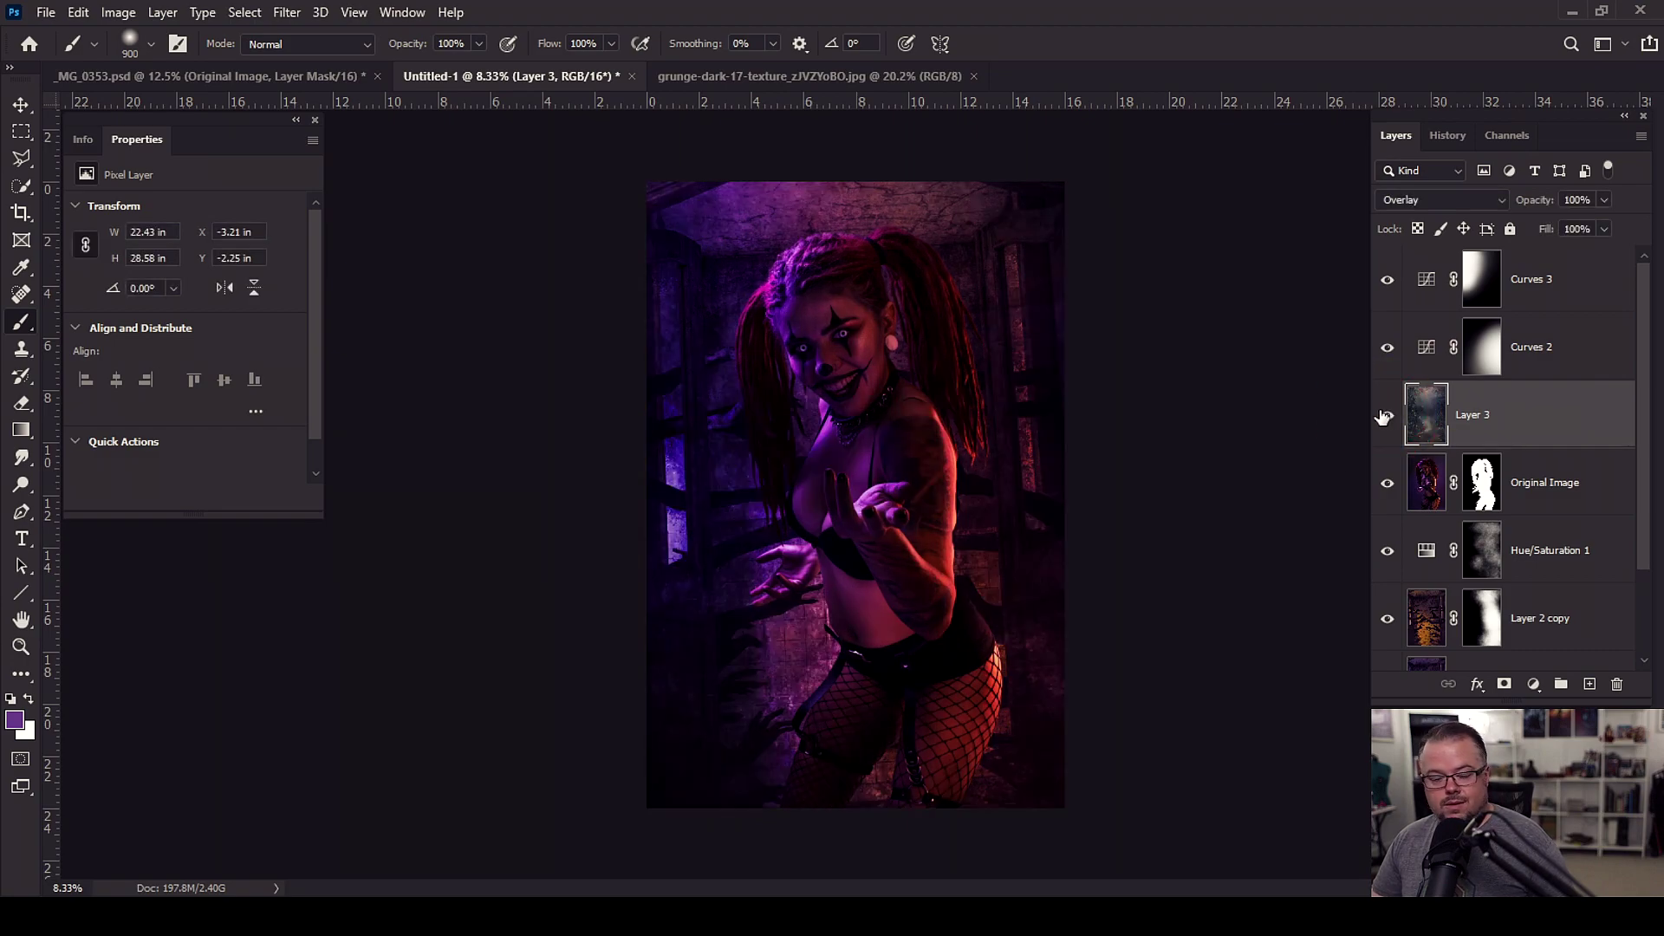